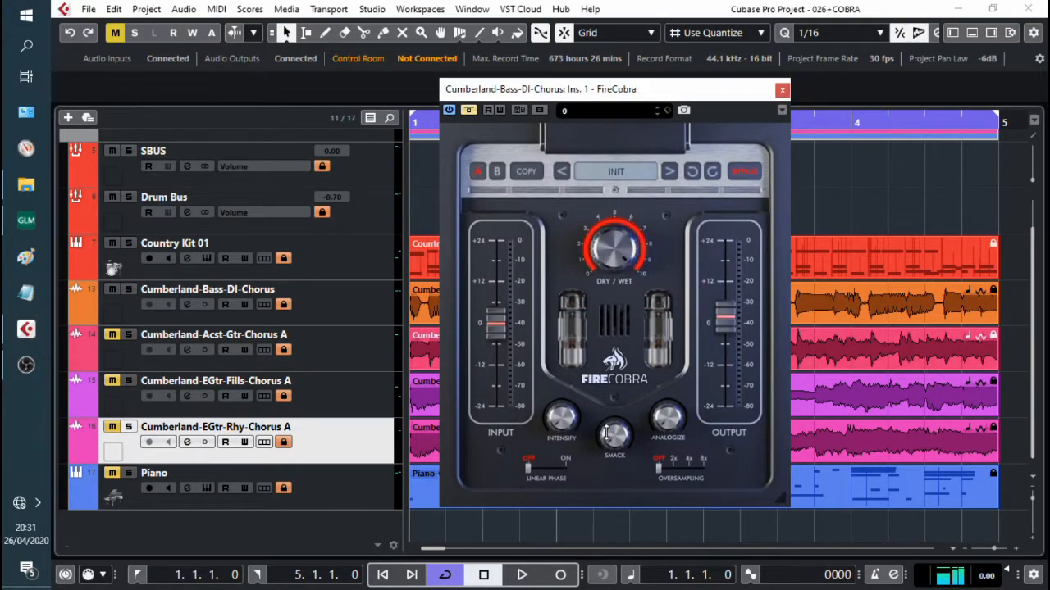
# While the loop plays, raise the bass FireCobra's Intensity and Analogize to about midway and slightly reduce Dry/Wet
pyautogui.press('space')
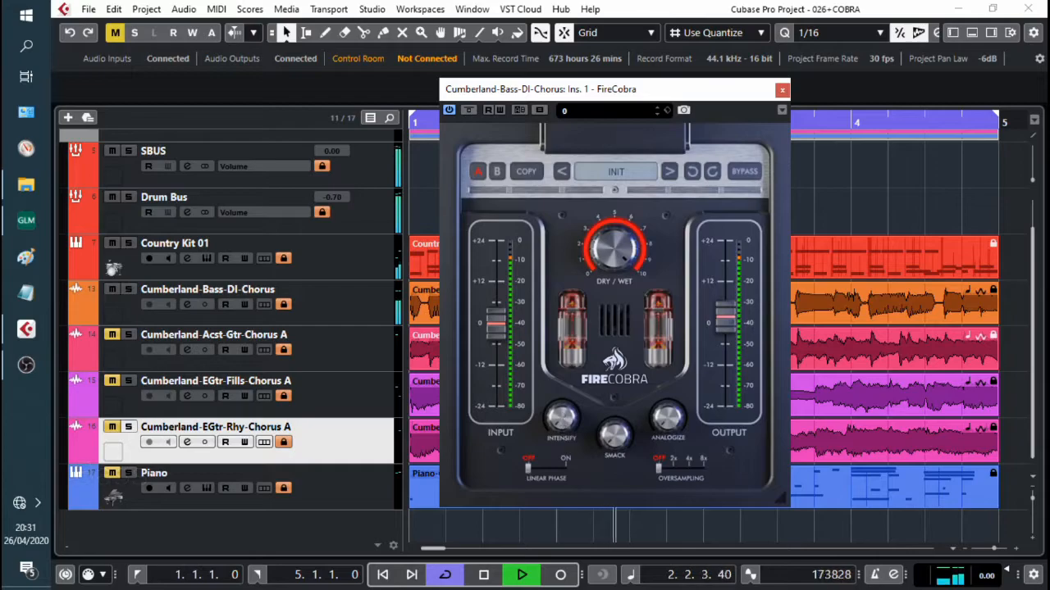
pyautogui.moveTo(561, 418); pyautogui.dragTo(561, 370)
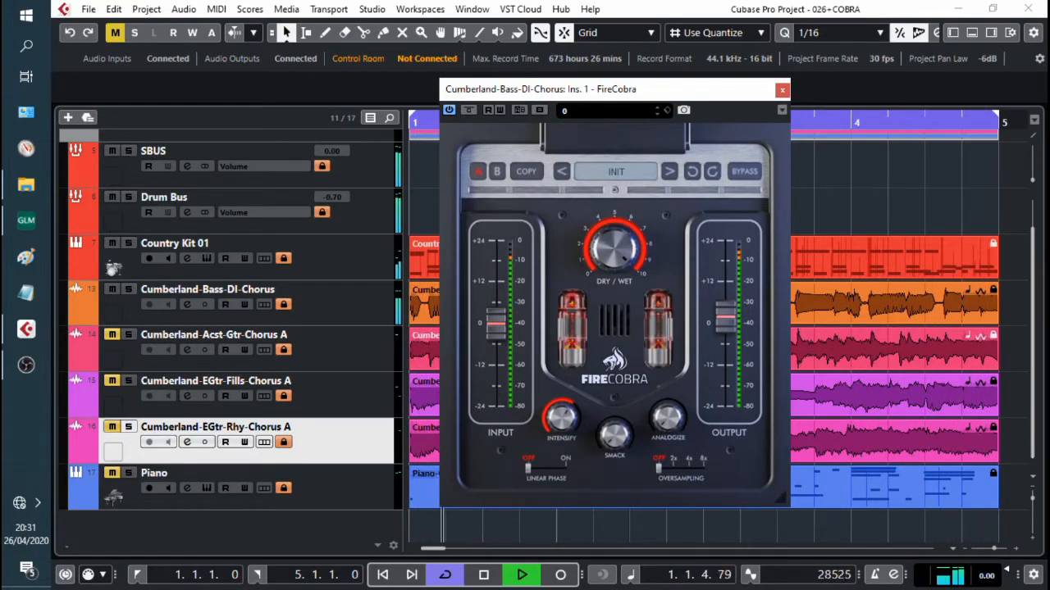
pyautogui.moveTo(667, 417); pyautogui.dragTo(652, 287)
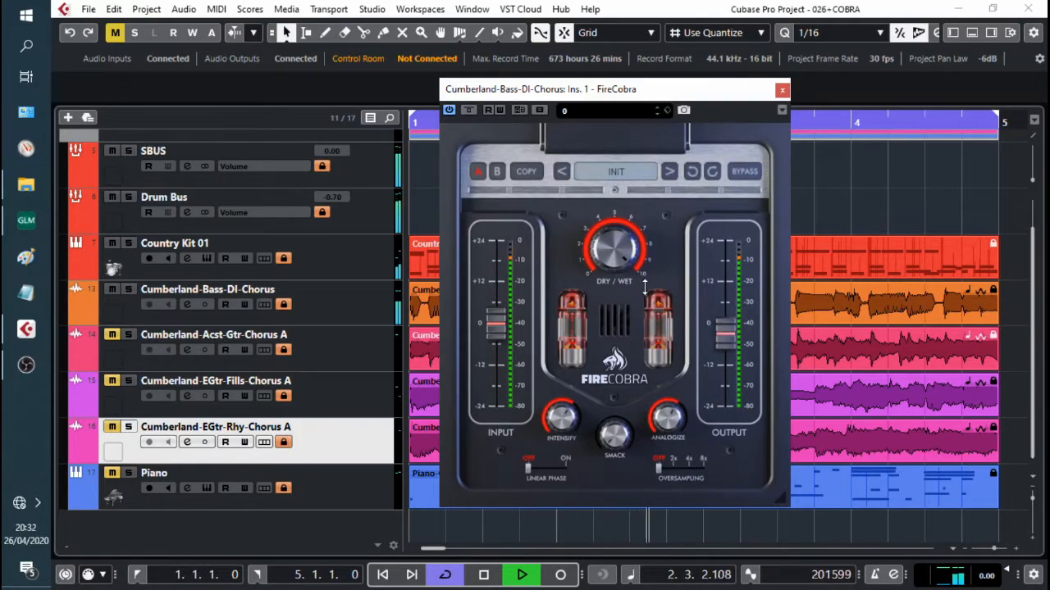
pyautogui.moveTo(613, 253); pyautogui.dragTo(613, 270)
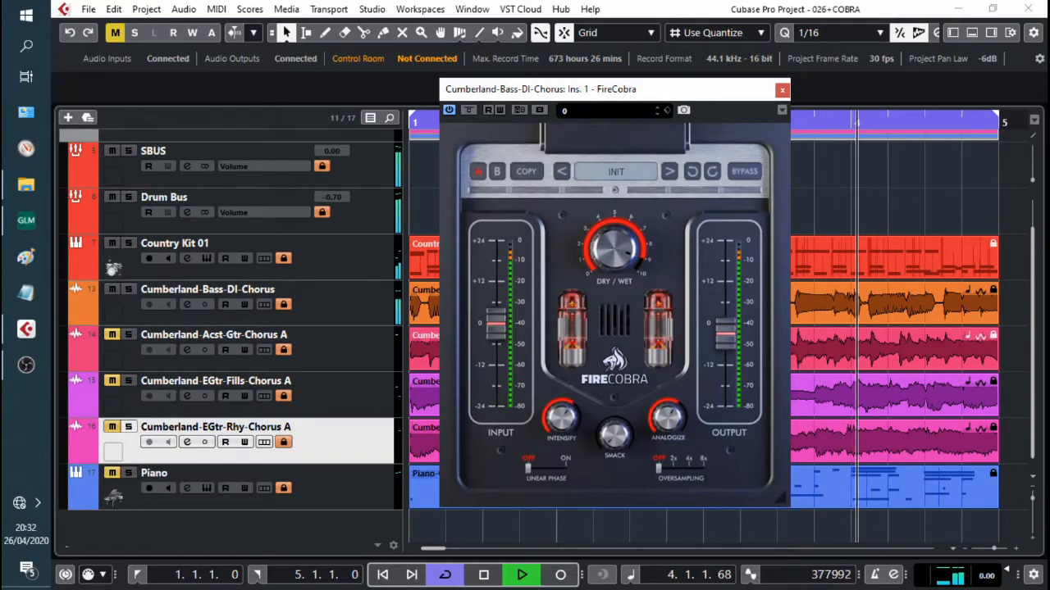
pyautogui.press('space')
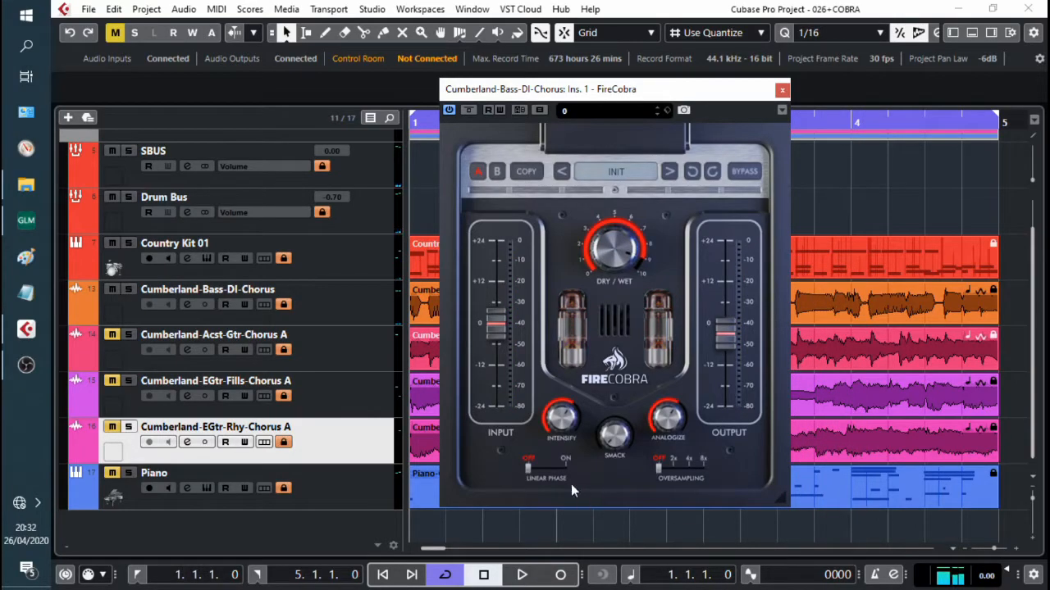
# Audition the bass in regular phase, turn FireCobra's Linear Phase on, and play the loop again to compare
pyautogui.press('space')
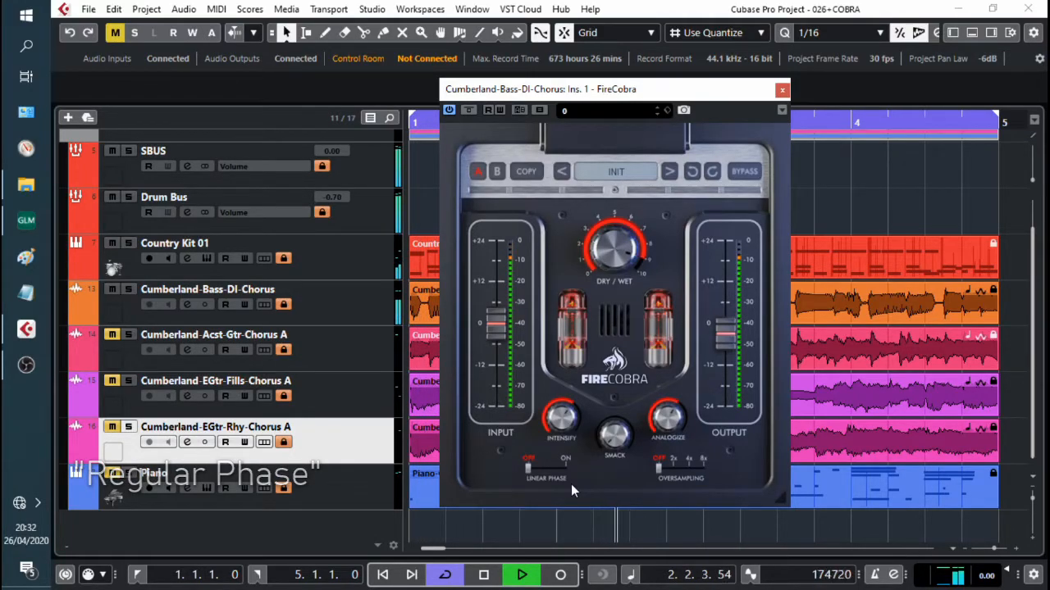
pyautogui.press('space')
pyautogui.click(571, 483)
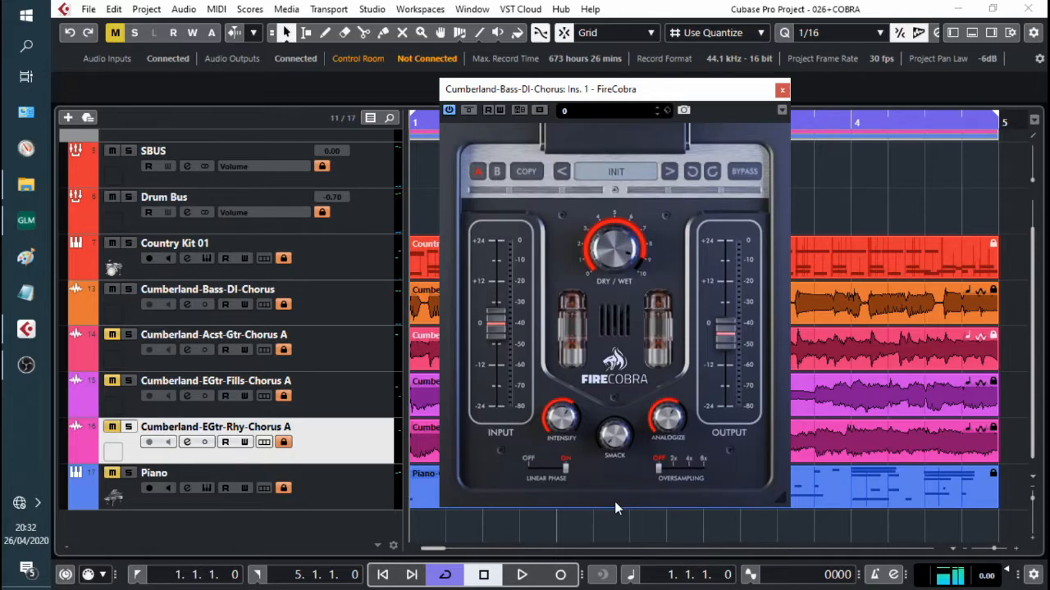
pyautogui.press('space')
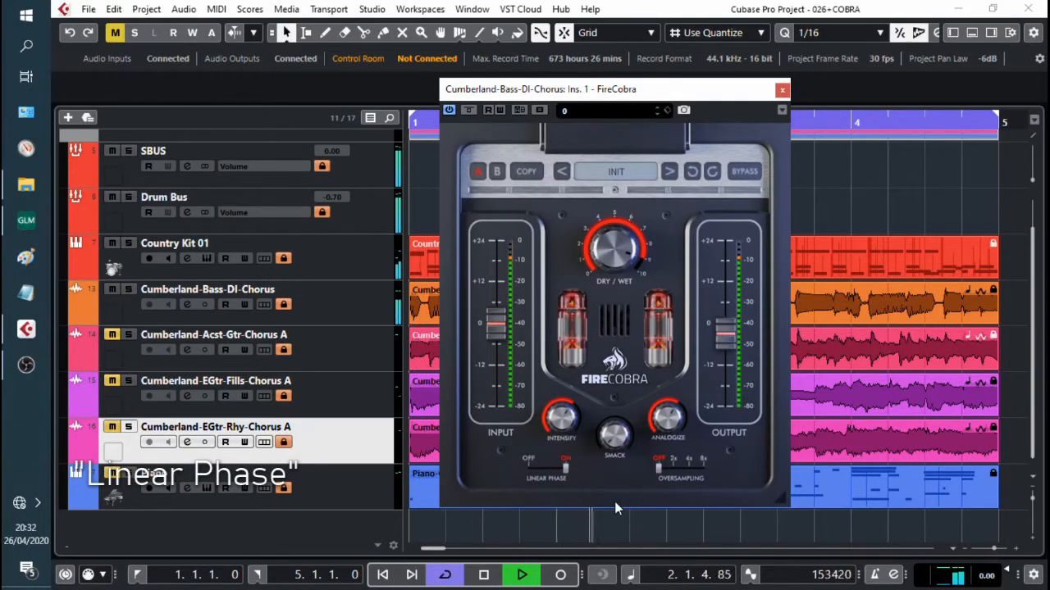
pyautogui.press('space')
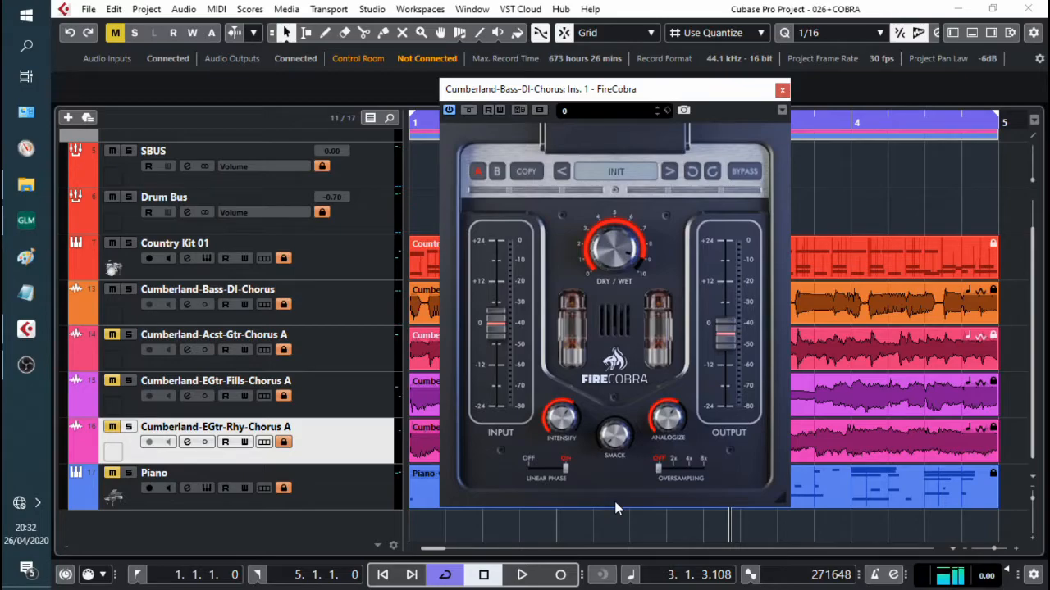
pyautogui.press('Home')
# Compare the bass loop with FireCobra bypassed and with the effect active
pyautogui.click(744, 171)
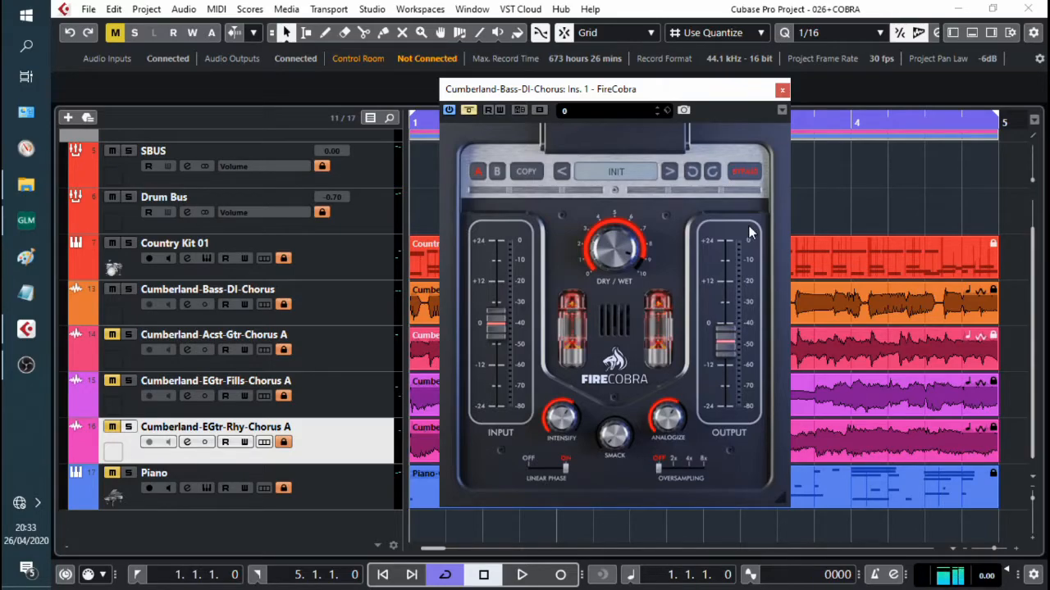
pyautogui.press('space')
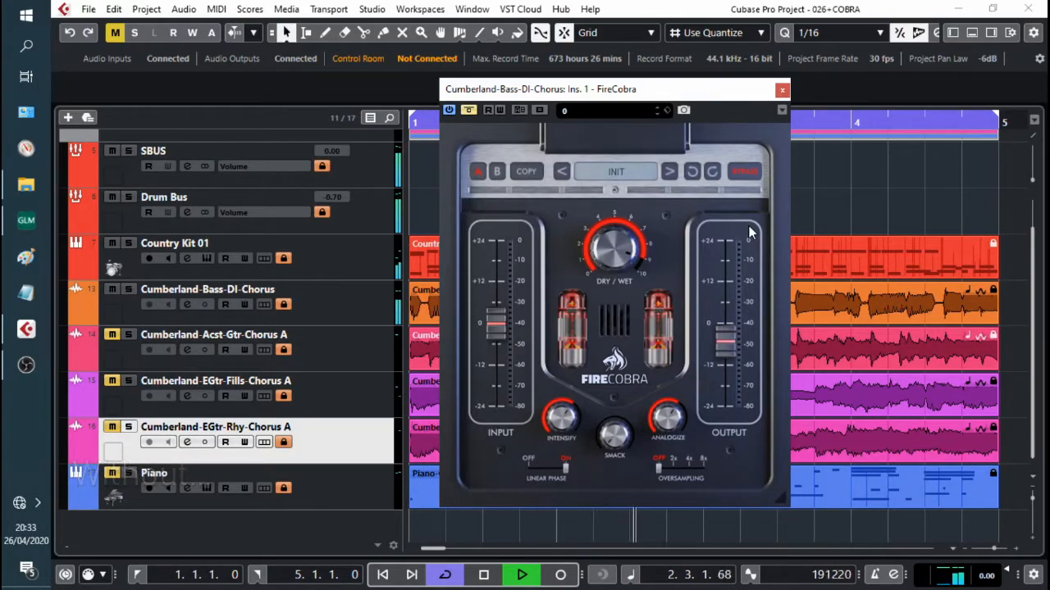
pyautogui.press('space')
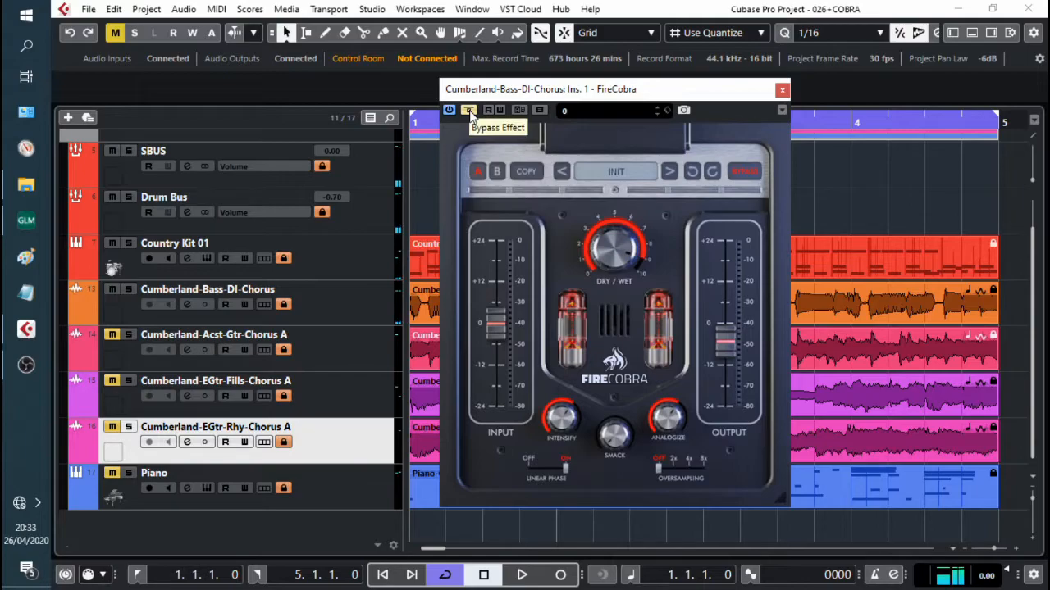
pyautogui.click(468, 110)
pyautogui.press('space')
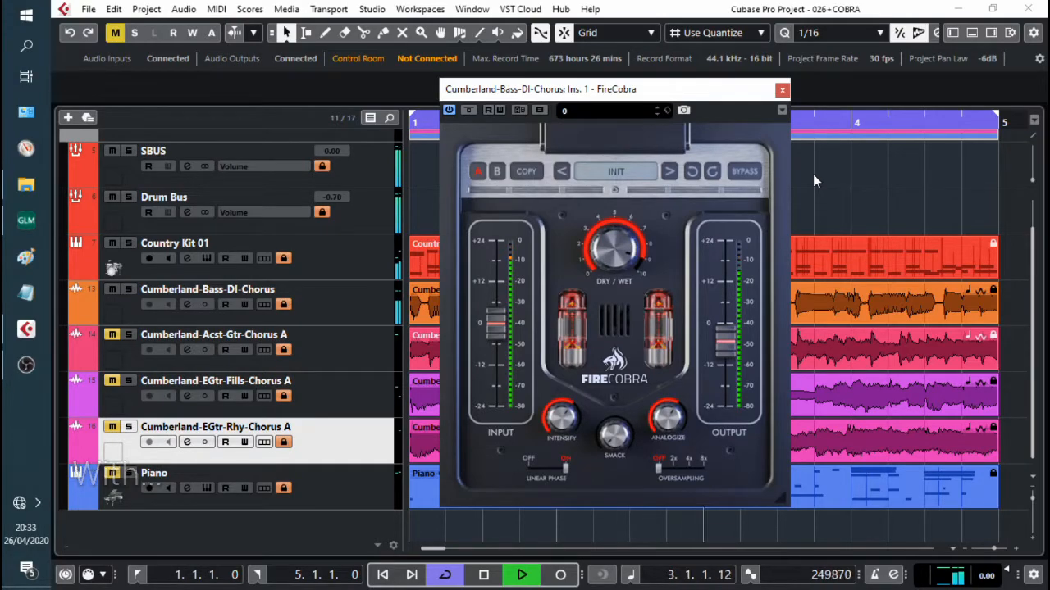
pyautogui.press('space')
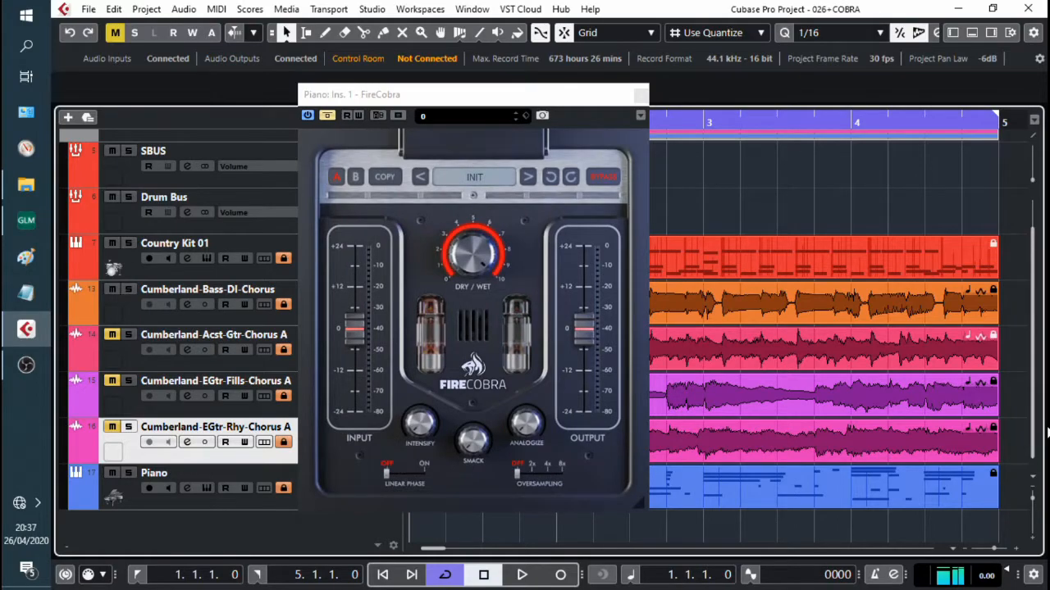
# Clear the Piano's FireCobra window off the track list and raise Intensity and Analogize to roughly a third during playback
pyautogui.press('space')
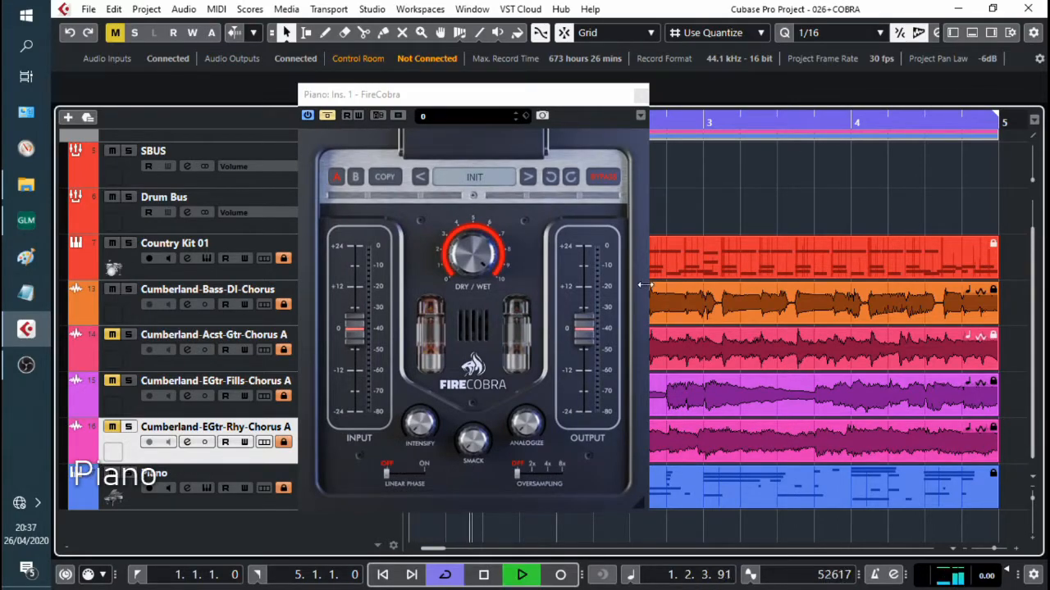
pyautogui.moveTo(555, 94); pyautogui.dragTo(603, 92)
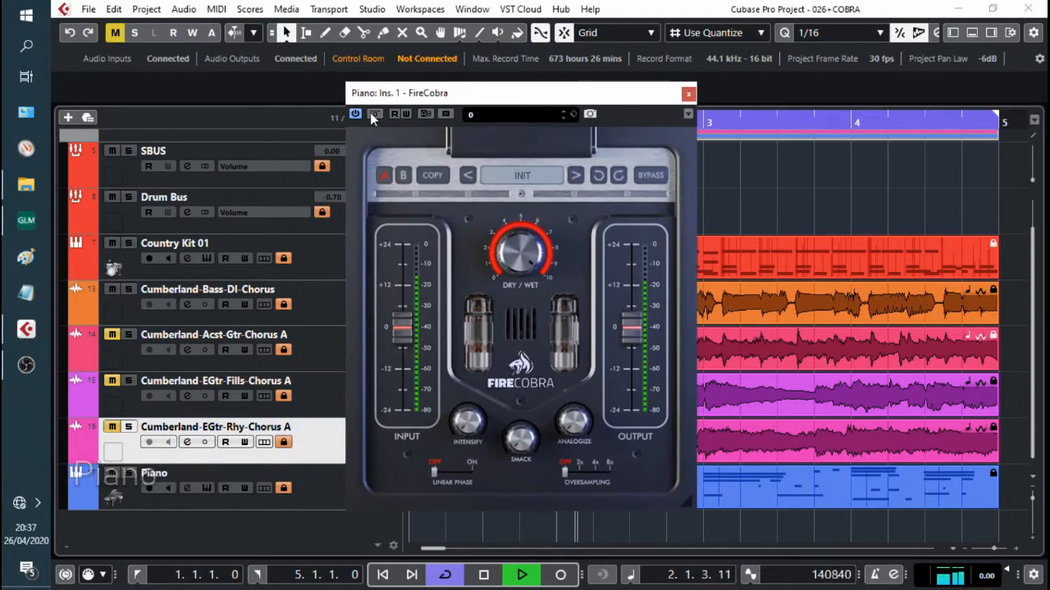
pyautogui.moveTo(480, 90); pyautogui.dragTo(567, 89)
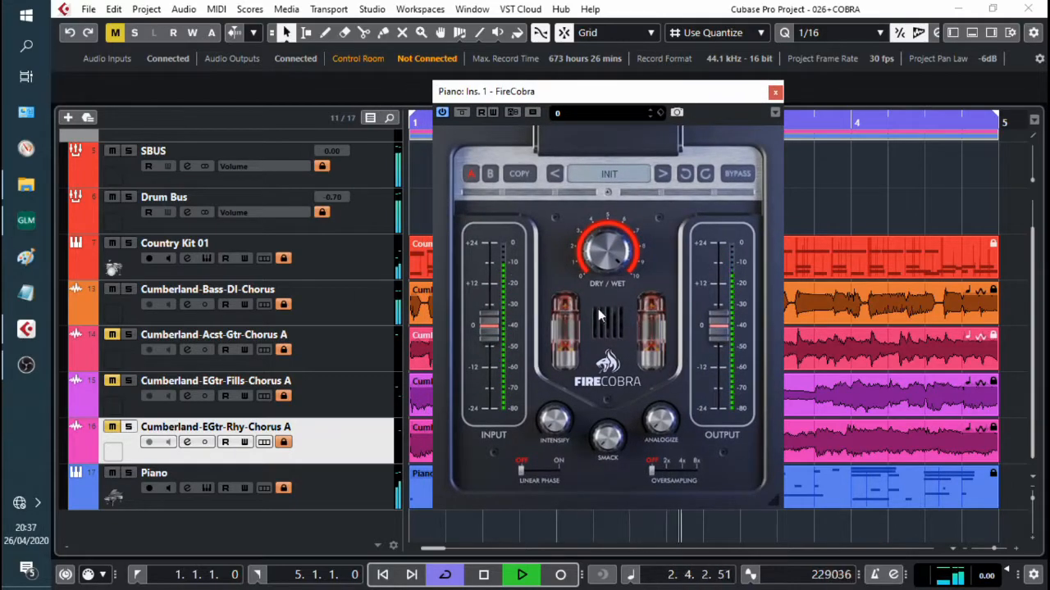
pyautogui.moveTo(556, 422); pyautogui.dragTo(556, 402)
pyautogui.moveTo(660, 420); pyautogui.dragTo(661, 405)
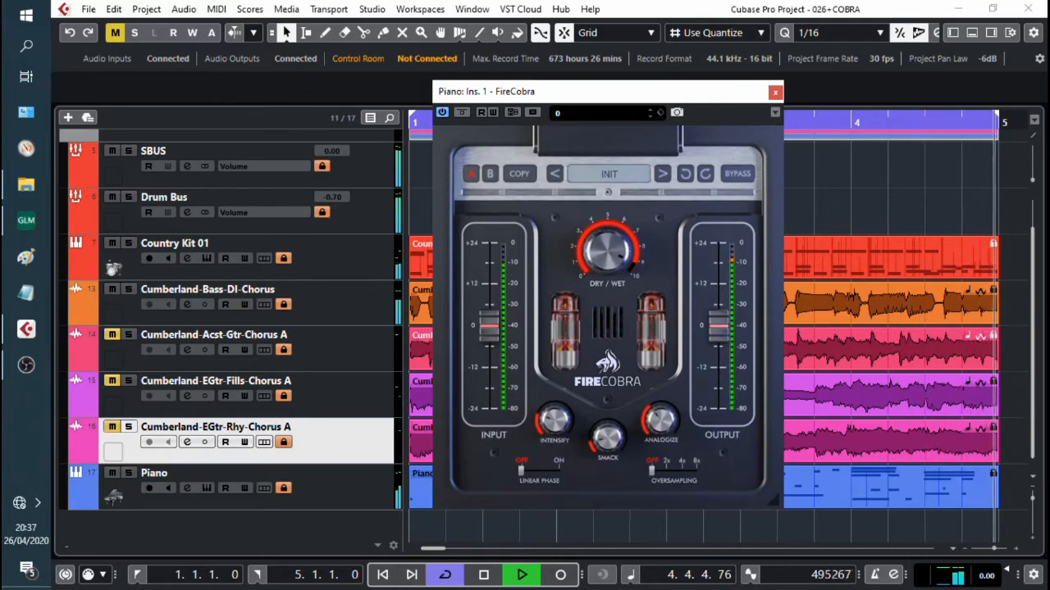
pyautogui.press('space')
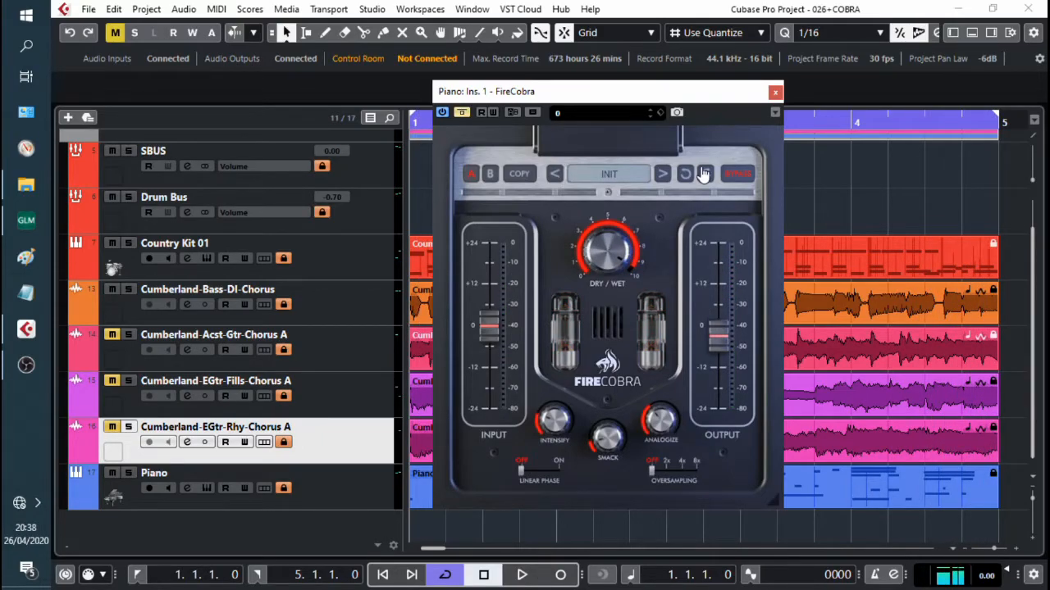
# Compare the Piano loop with FireCobra bypassed and with the effect active
pyautogui.press('space')
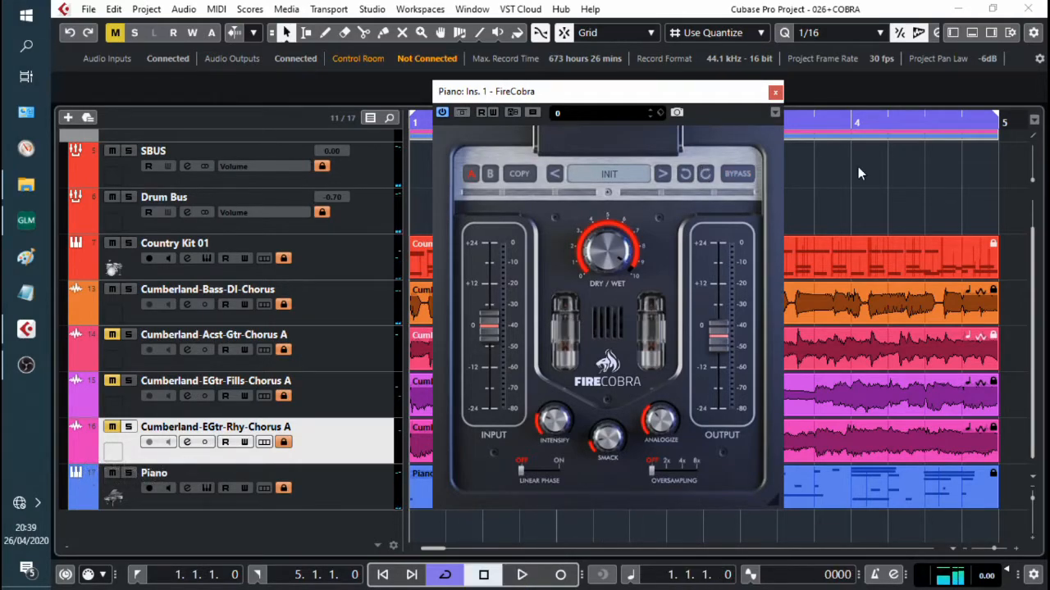
pyautogui.press('space')
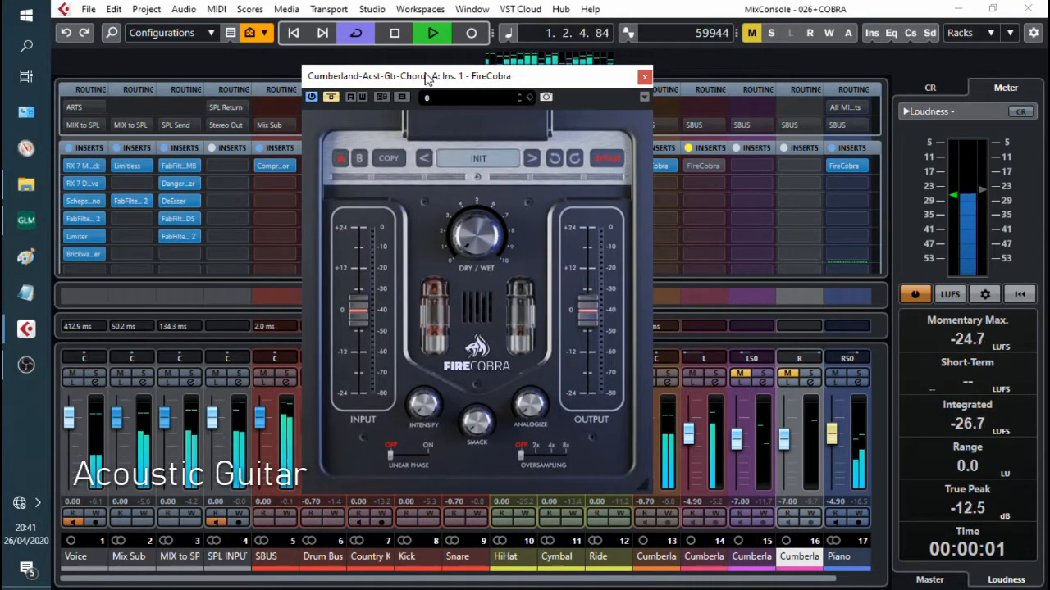
# Audition the acoustic guitar with its FireCobra bypassed, then active, and raise Dry/Wet to almost fully wet
pyautogui.moveTo(458, 81); pyautogui.dragTo(475, 85)
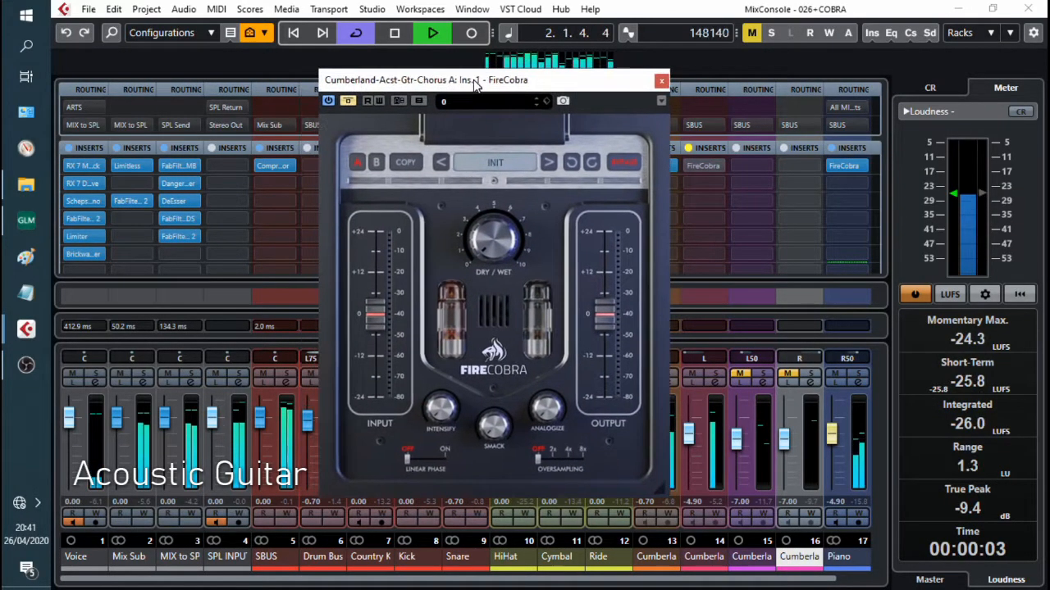
pyautogui.press('space')
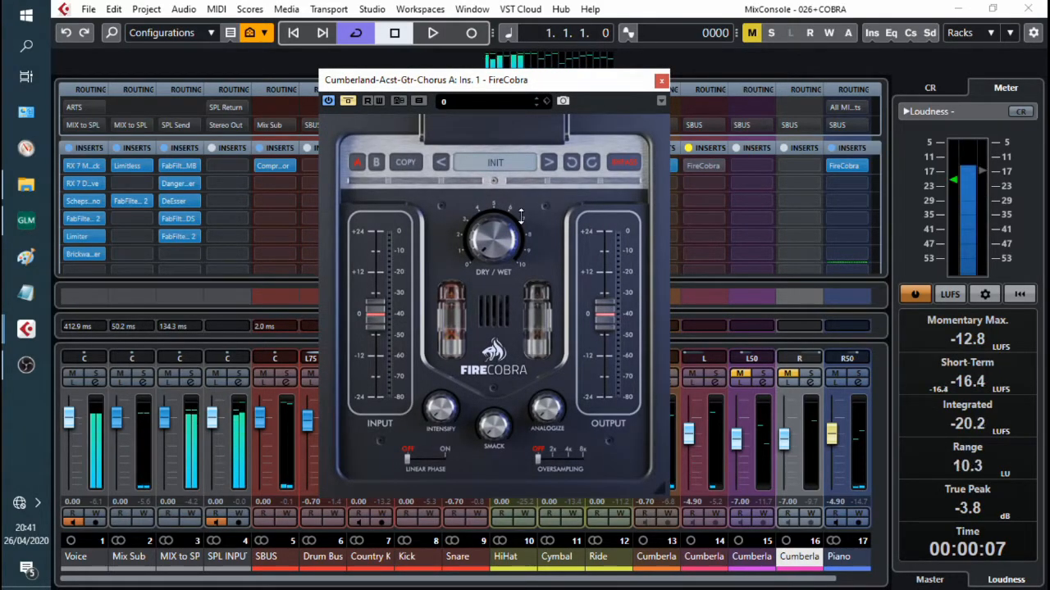
pyautogui.press('space')
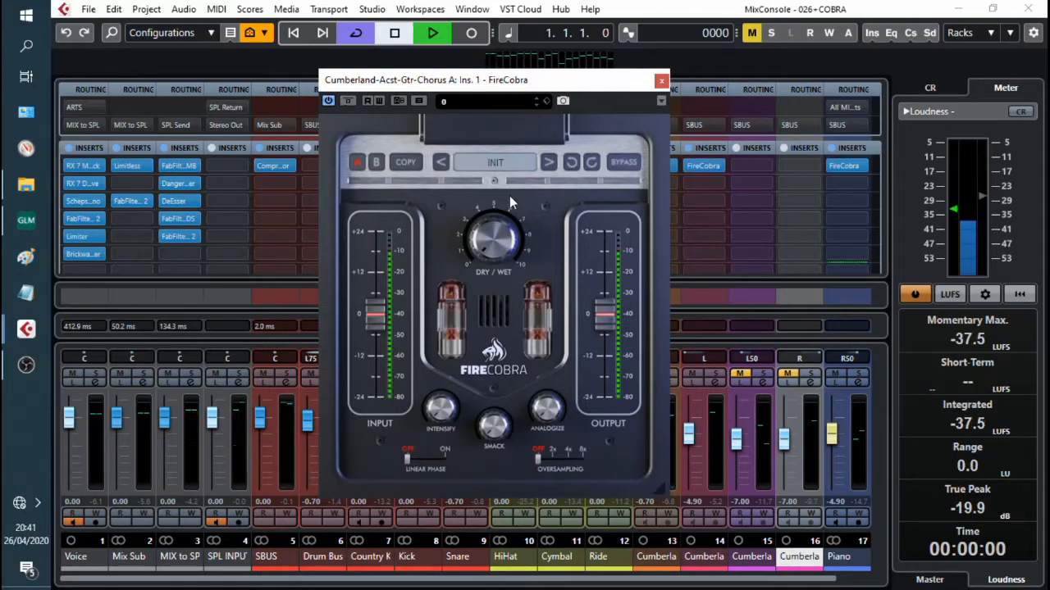
pyautogui.moveTo(492, 240); pyautogui.dragTo(492, 193)
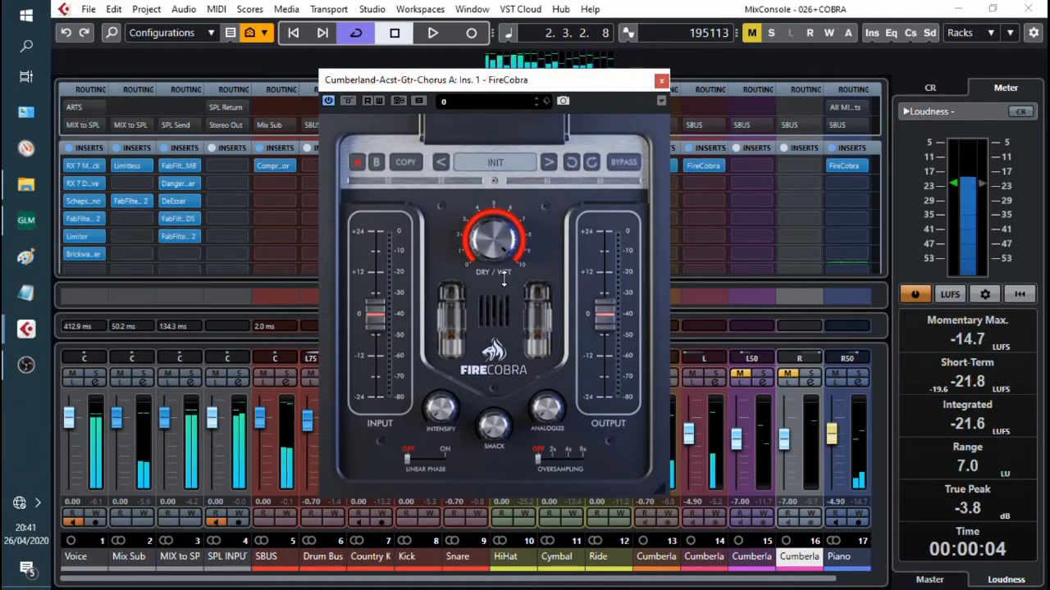
# Raise the acoustic guitar FireCobra's Intensity slightly and its Smack to about midway while the loop plays
pyautogui.press('space')
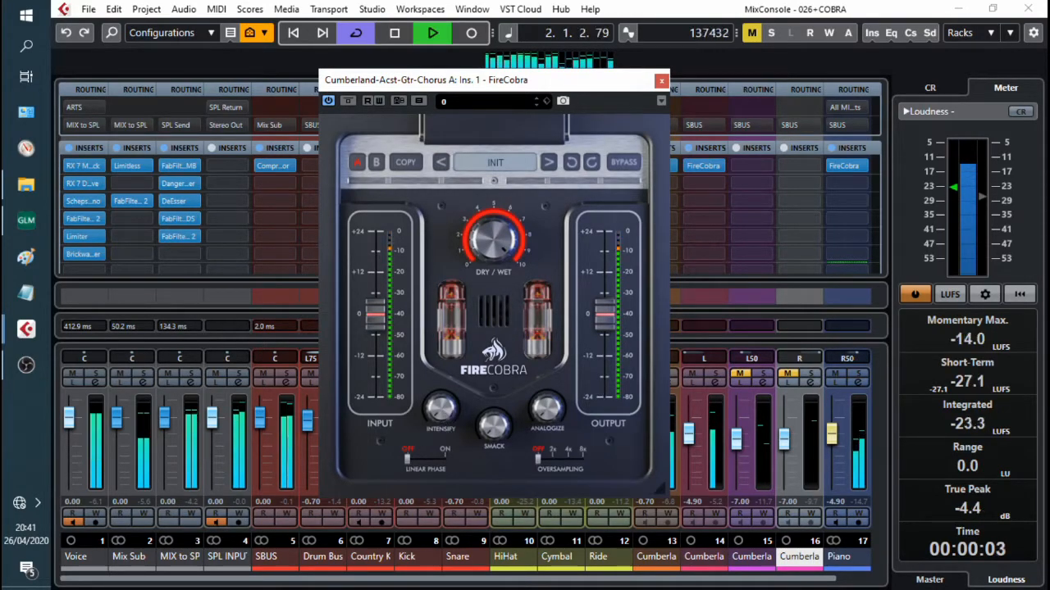
pyautogui.moveTo(440, 408); pyautogui.dragTo(440, 402)
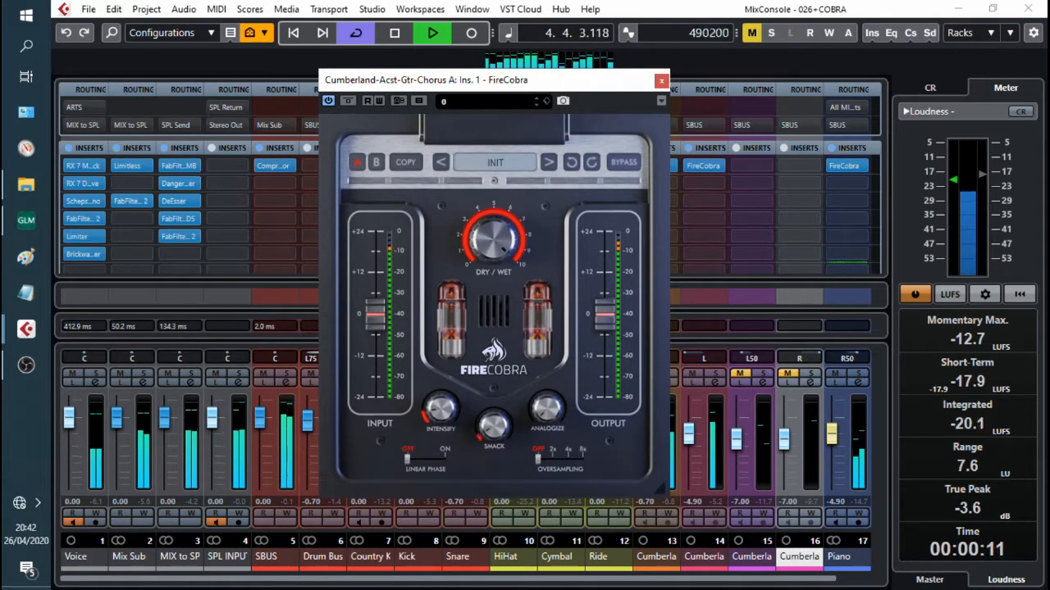
pyautogui.moveTo(494, 424); pyautogui.dragTo(494, 406)
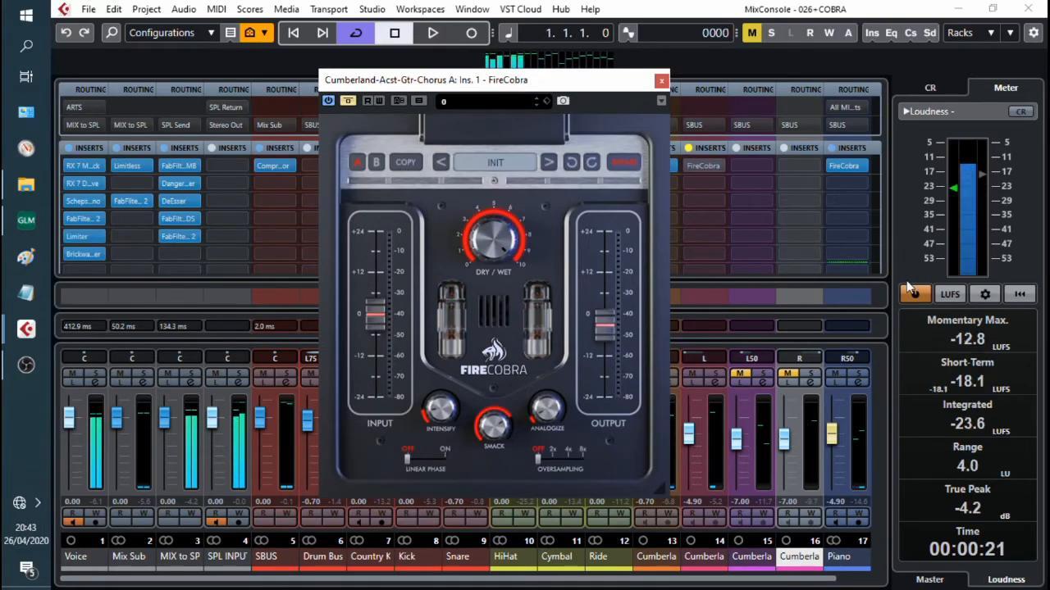
# Compare the acoustic guitar loop with FireCobra bypassed and with the effect active
pyautogui.press('space')
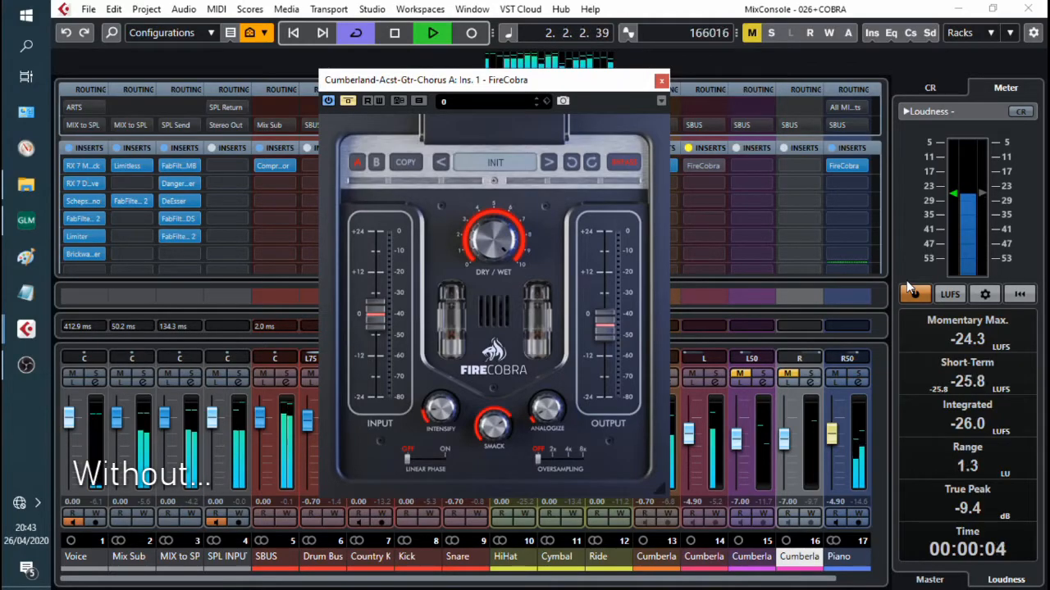
pyautogui.click(629, 163)
pyautogui.press('space')
pyautogui.press('space')
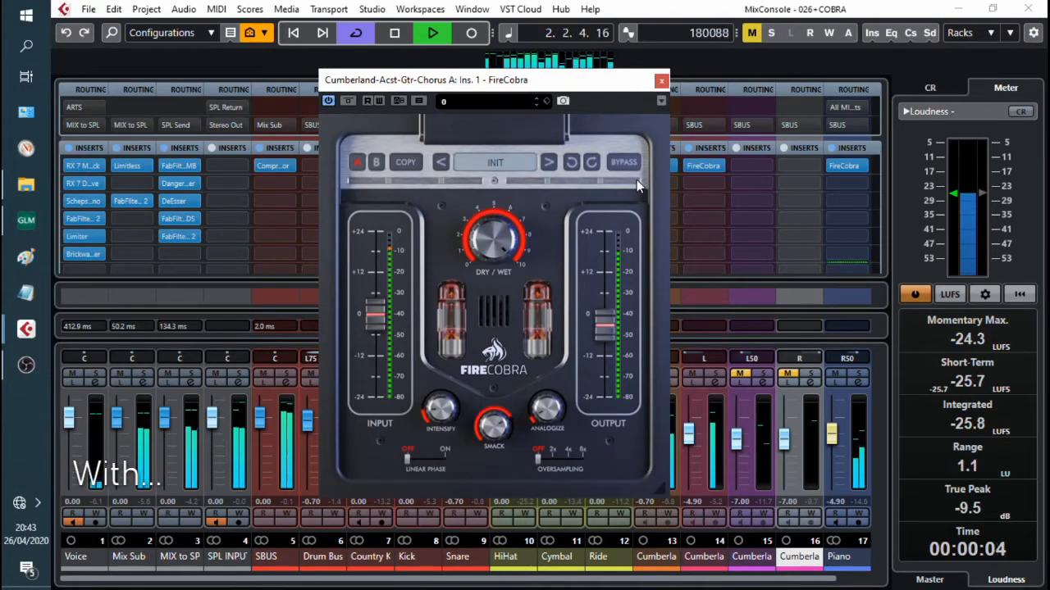
pyautogui.press('space')
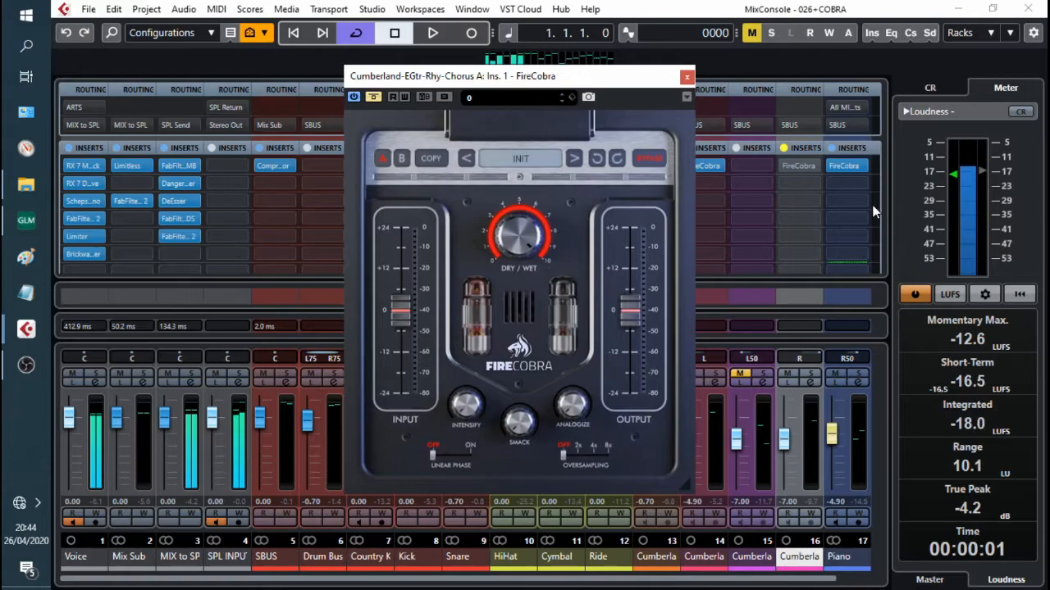
# Audition the electric rhythm guitar and blend its FireCobra Dry/Wet to about 1 while the loop plays
pyautogui.press('space')
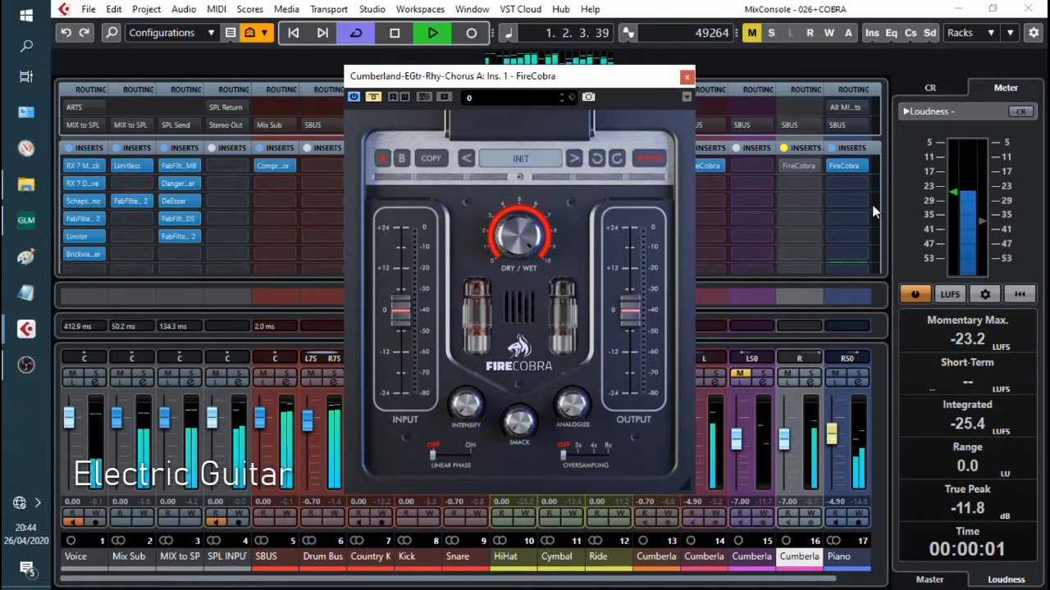
pyautogui.press('space')
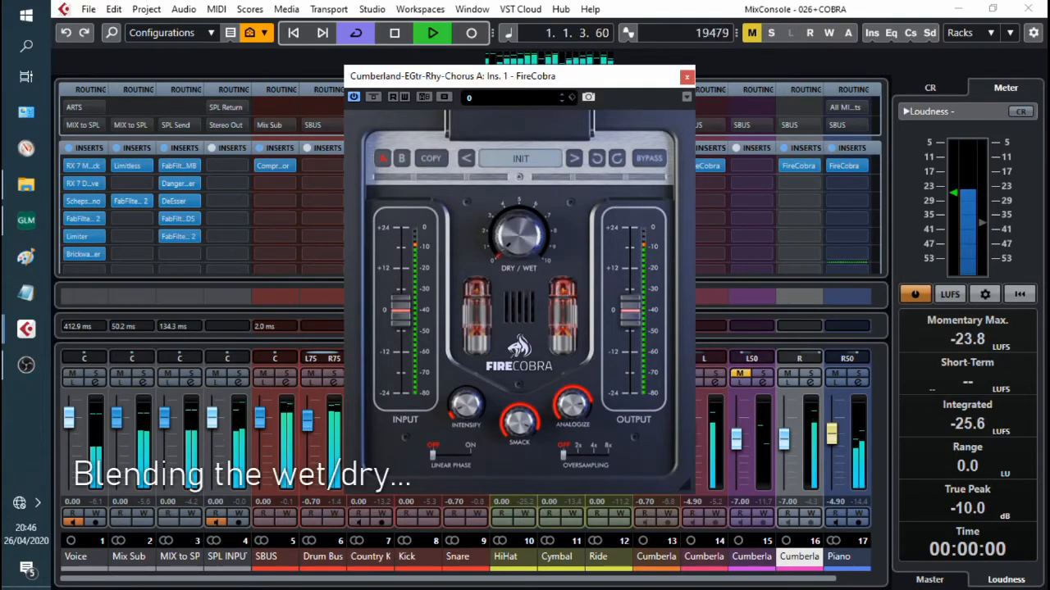
pyautogui.moveTo(519, 236); pyautogui.dragTo(519, 230)
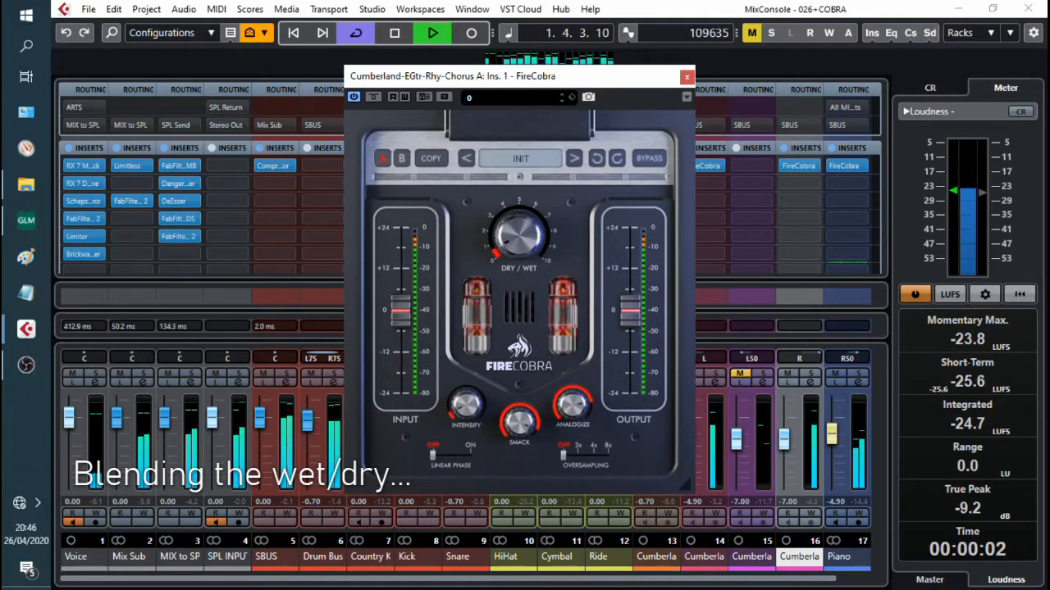
pyautogui.press('space')
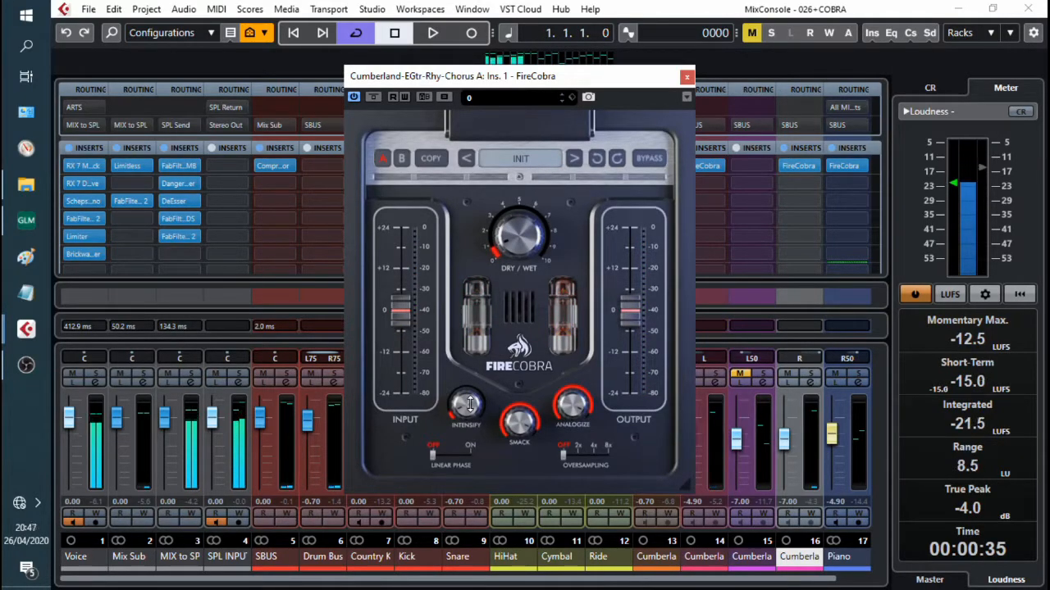
# Raise the rhythm guitar FireCobra's Intensity slightly, then compare the loop with the effect bypassed and active
pyautogui.press('space')
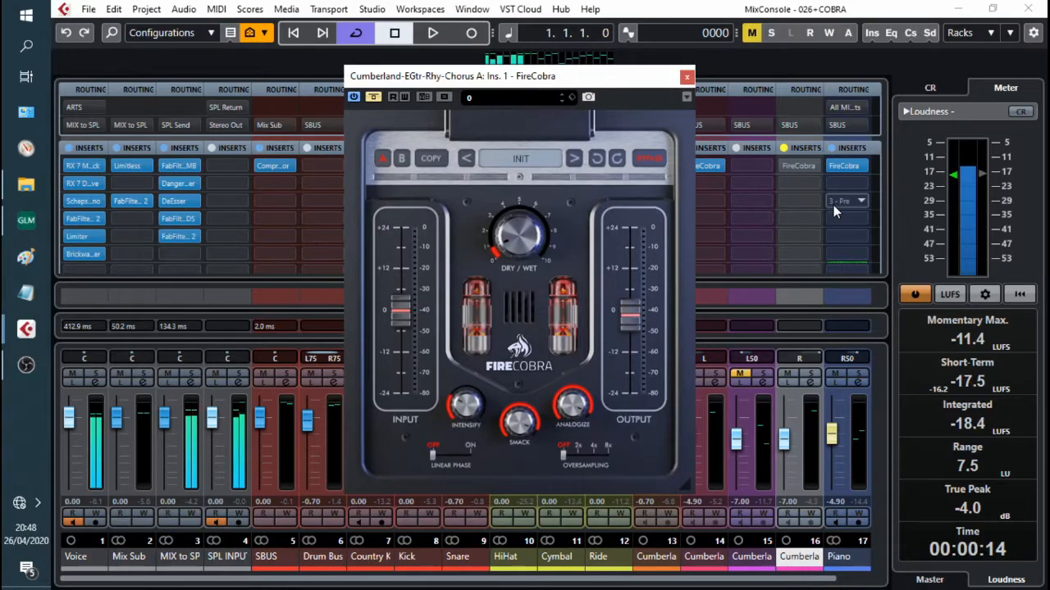
pyautogui.press('space')
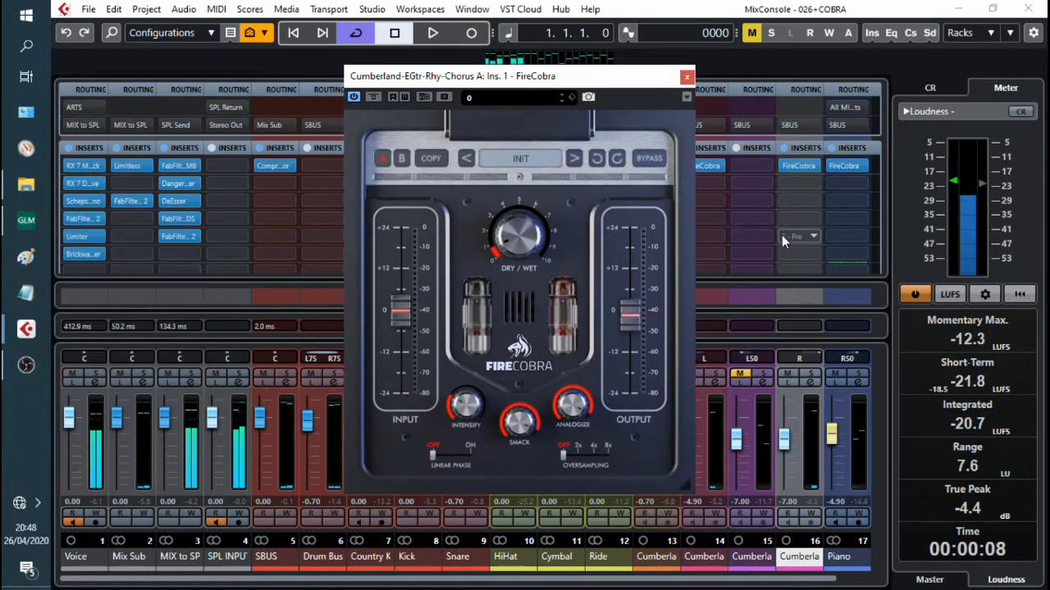
pyautogui.press('space')
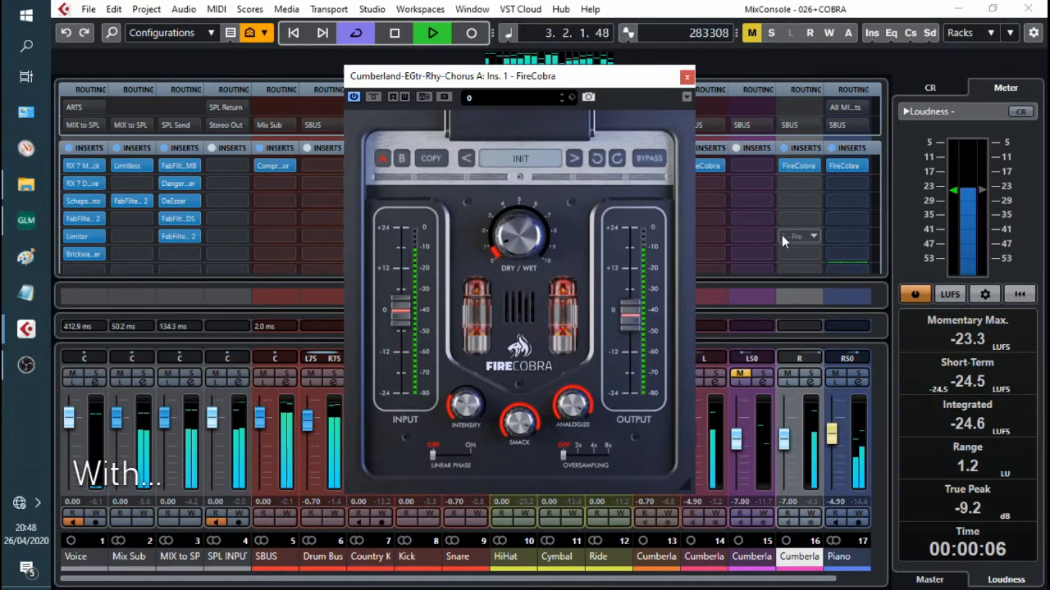
pyautogui.press('space')
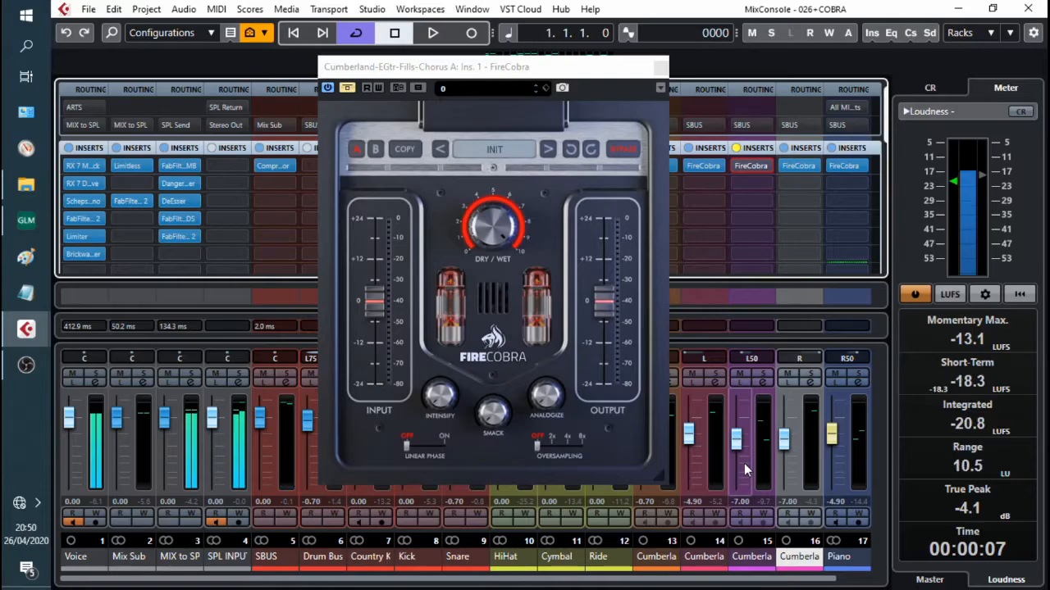
# Raise the second electric guitar's channel fader to 0.00 and audition the loop with its FireCobra bypassed
pyautogui.moveTo(742, 449); pyautogui.dragTo(741, 426)
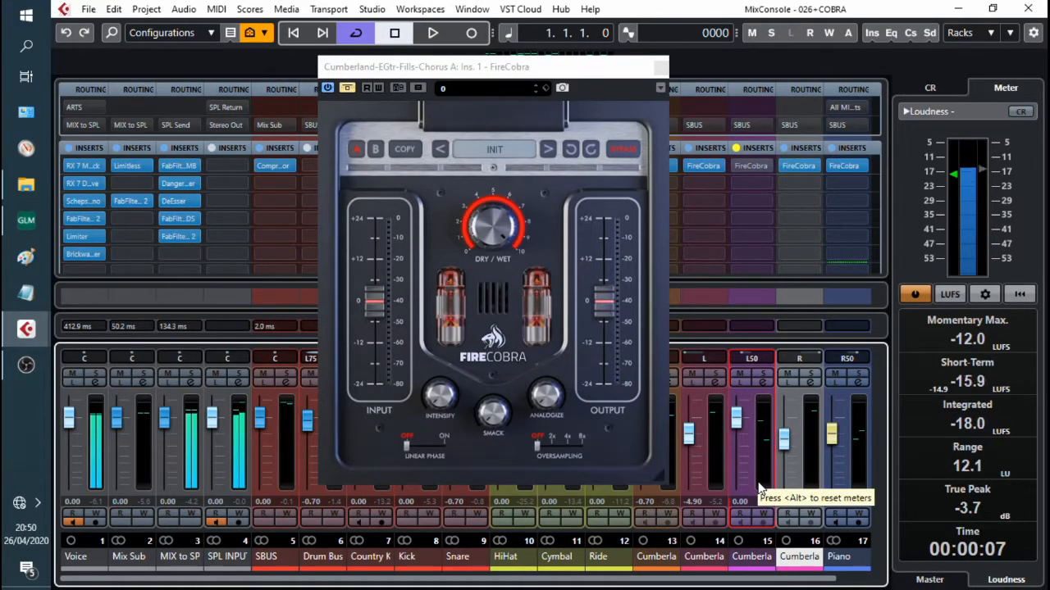
pyautogui.press('space')
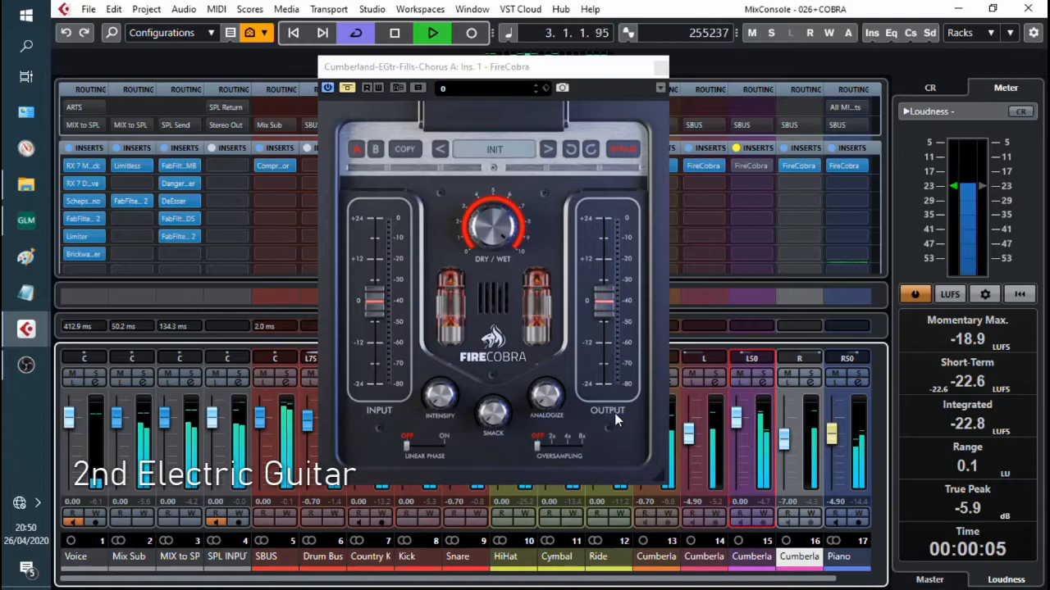
pyautogui.press('space')
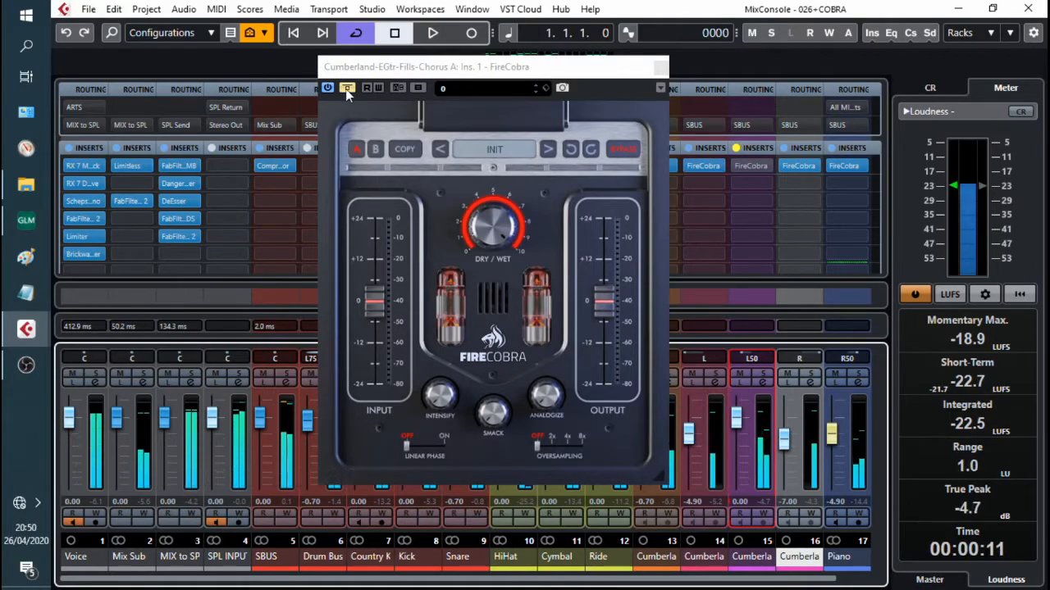
# Activate the second electric guitar's FireCobra and lower the channel fader to about -1.98 while the loop plays
pyautogui.click(346, 91)
pyautogui.press('space')
pyautogui.moveTo(738, 419); pyautogui.dragTo(740, 431)
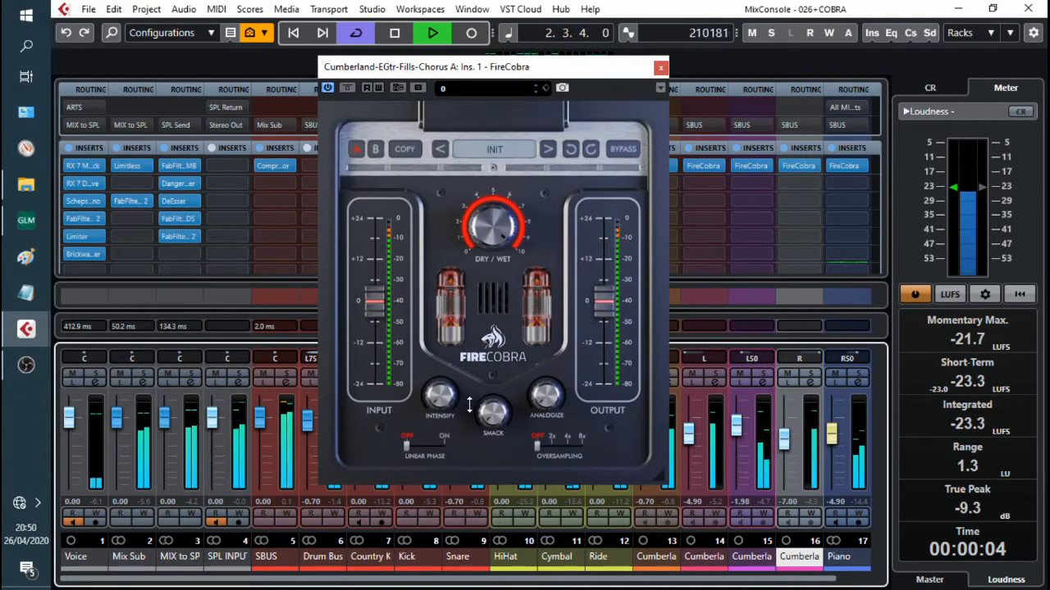
# Raise Intensity and Smack slightly and Analogize past midway on the second guitar's FireCobra, and trim its Output to about -5
pyautogui.moveTo(440, 395); pyautogui.dragTo(440, 363)
pyautogui.moveTo(491, 415); pyautogui.dragTo(546, 371)
pyautogui.press('space')
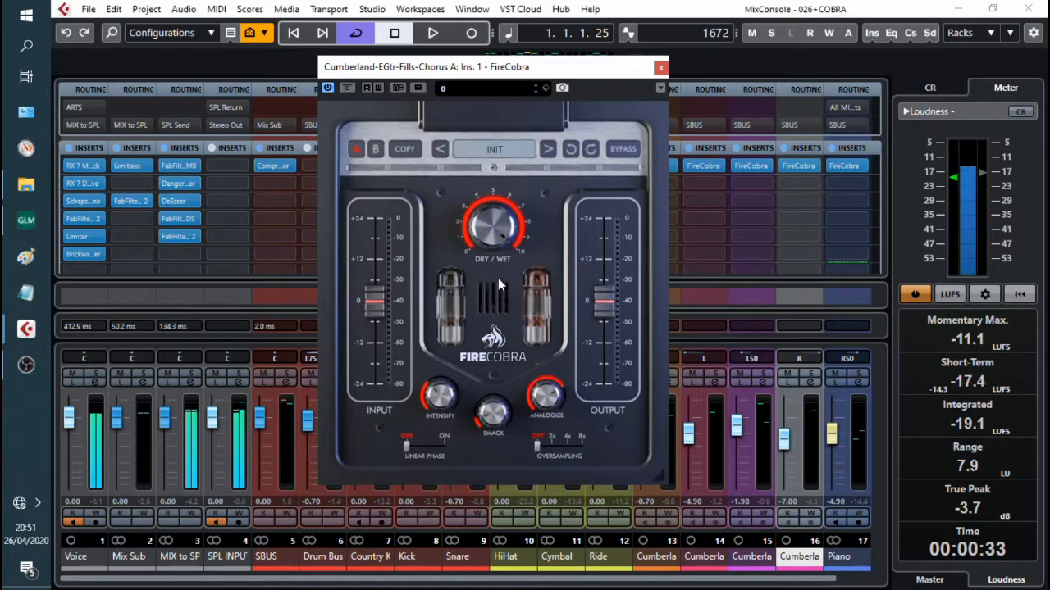
pyautogui.press('space')
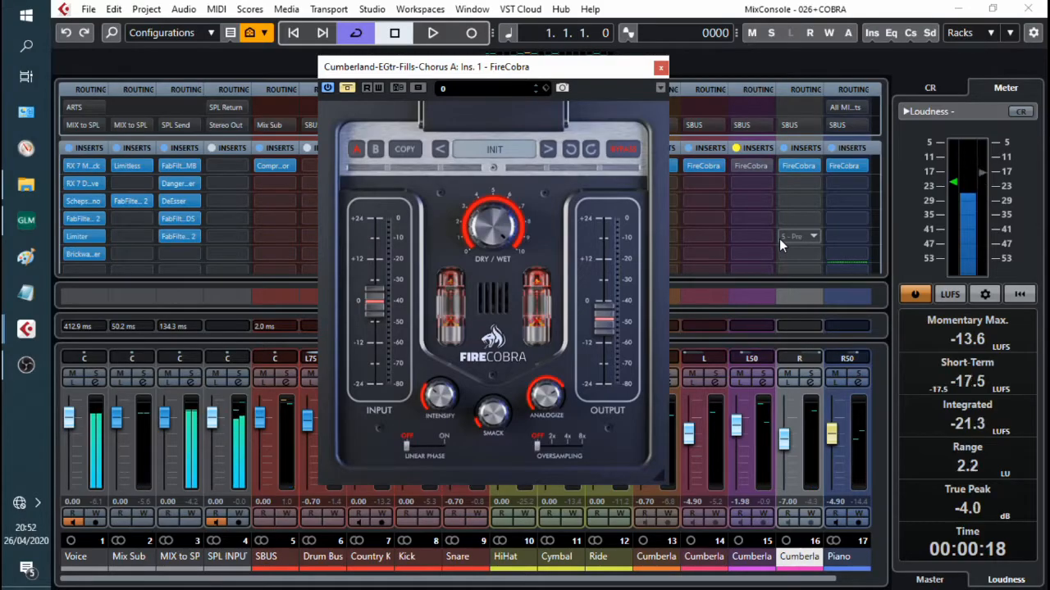
# Compare the second electric guitar loop with its FireCobra bypassed and with the effect active
pyautogui.press('space')
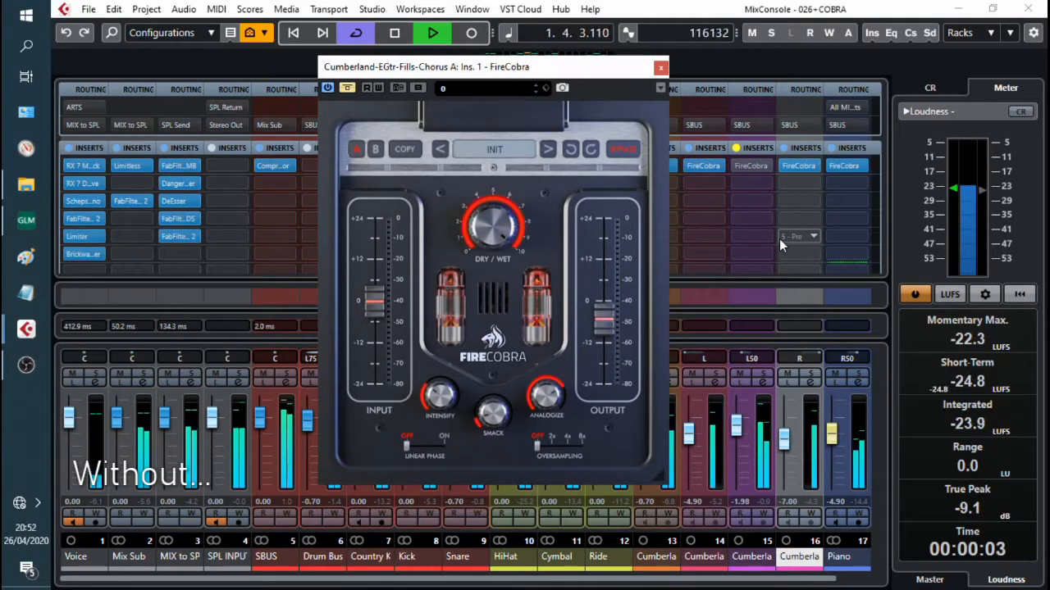
pyautogui.press('space')
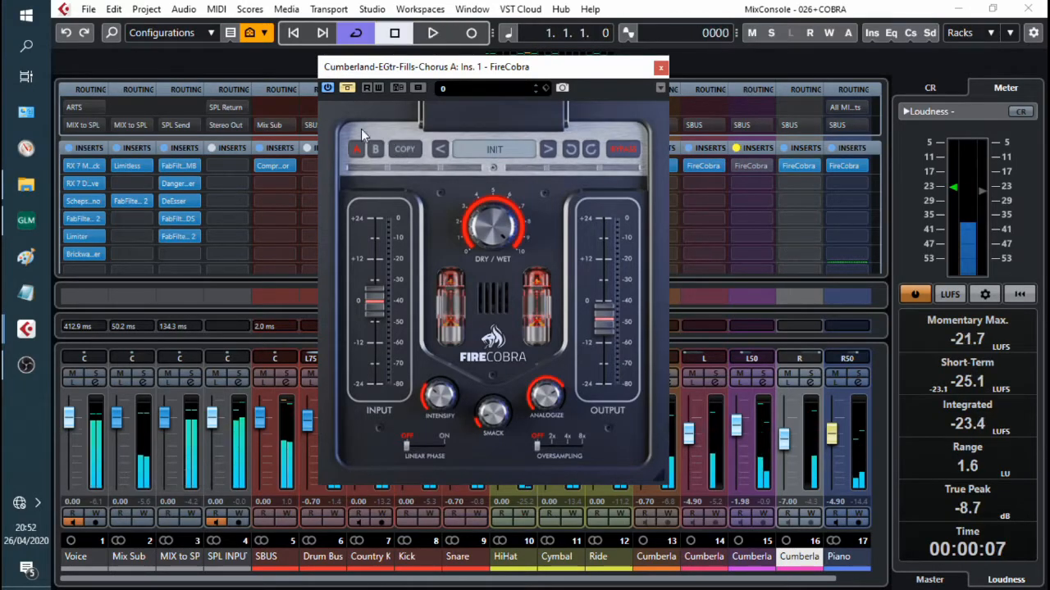
pyautogui.click(346, 88)
pyautogui.press('space')
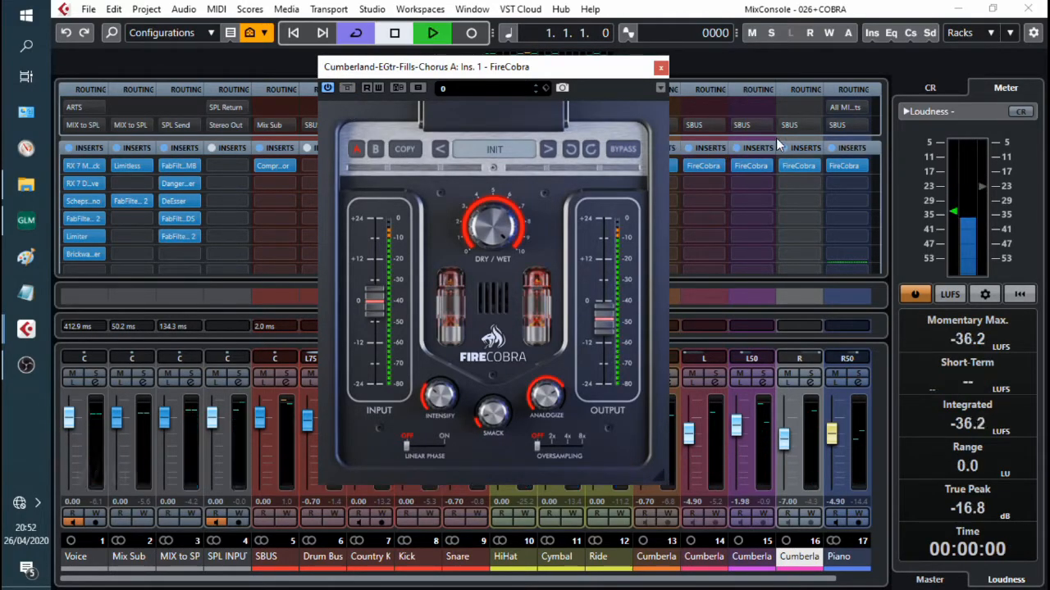
pyautogui.moveTo(703, 175)
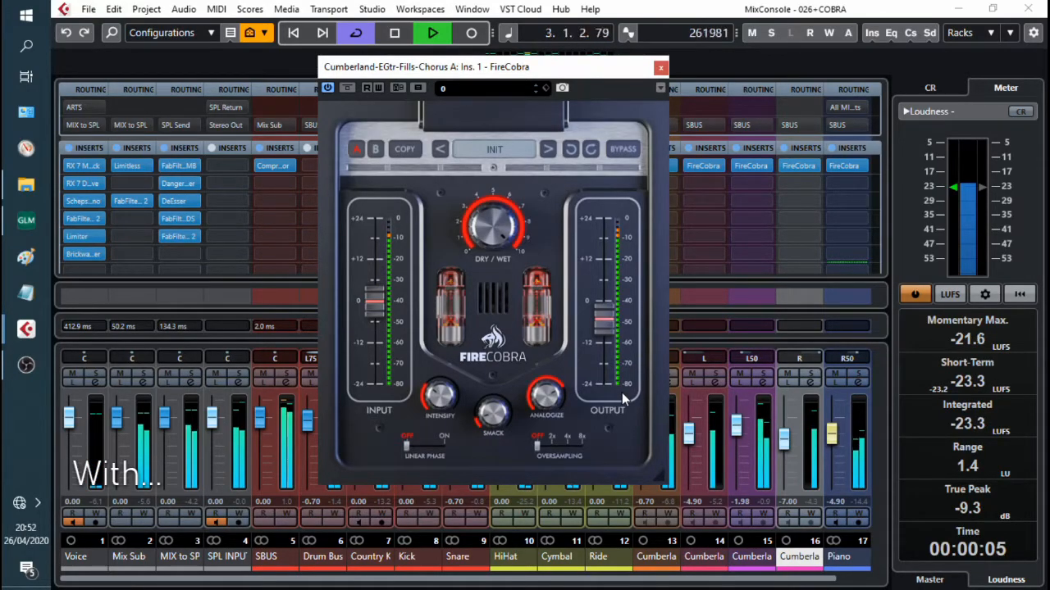
pyautogui.press('space')
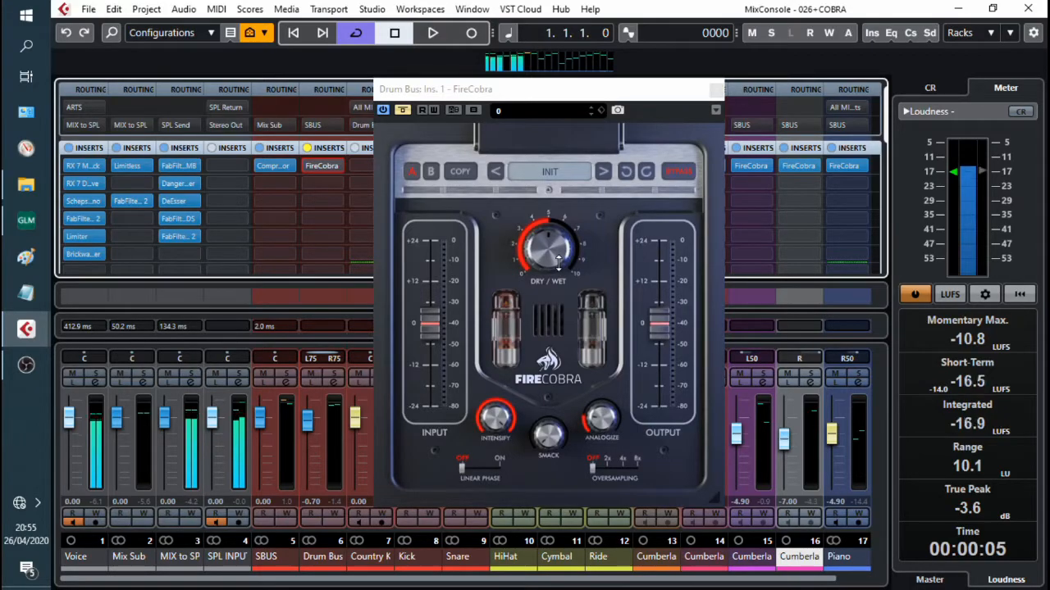
# Set the drum bus FireCobra's Dry/Wet to about 3, raise Smack, trim Output to about -3, and audition it bypassed
pyautogui.press('space')
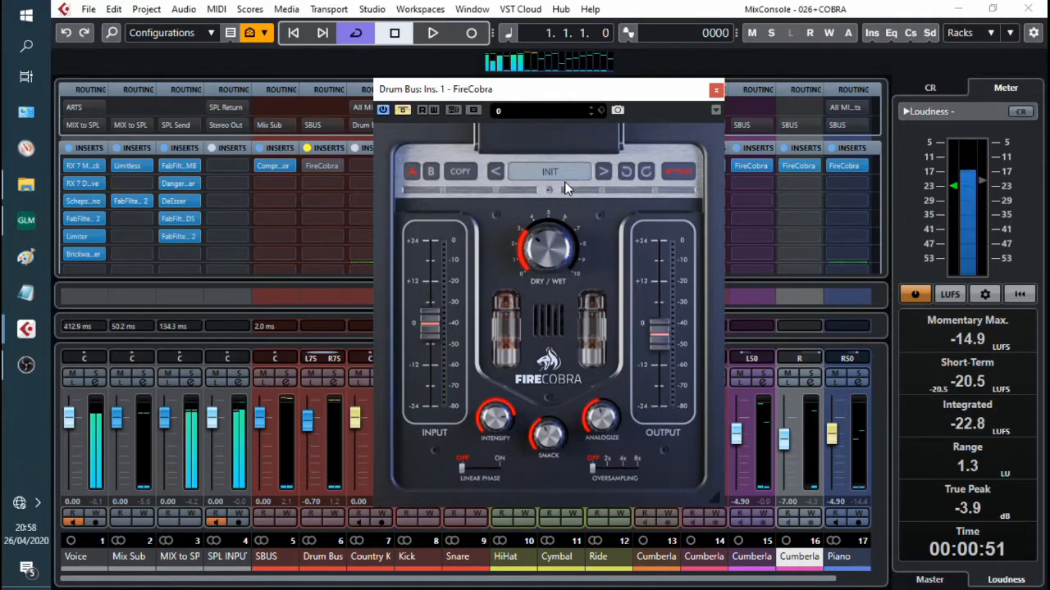
pyautogui.press('space')
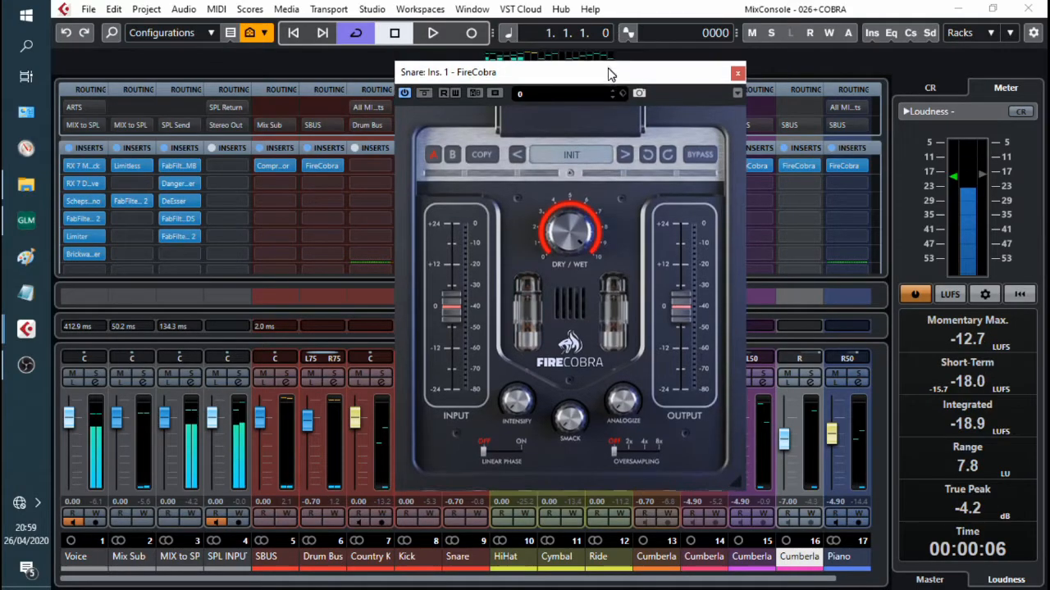
# Raise the snare FireCobra's Analogize slightly and its Smack to near maximum while the loop plays
pyautogui.moveTo(607, 75); pyautogui.dragTo(607, 63)
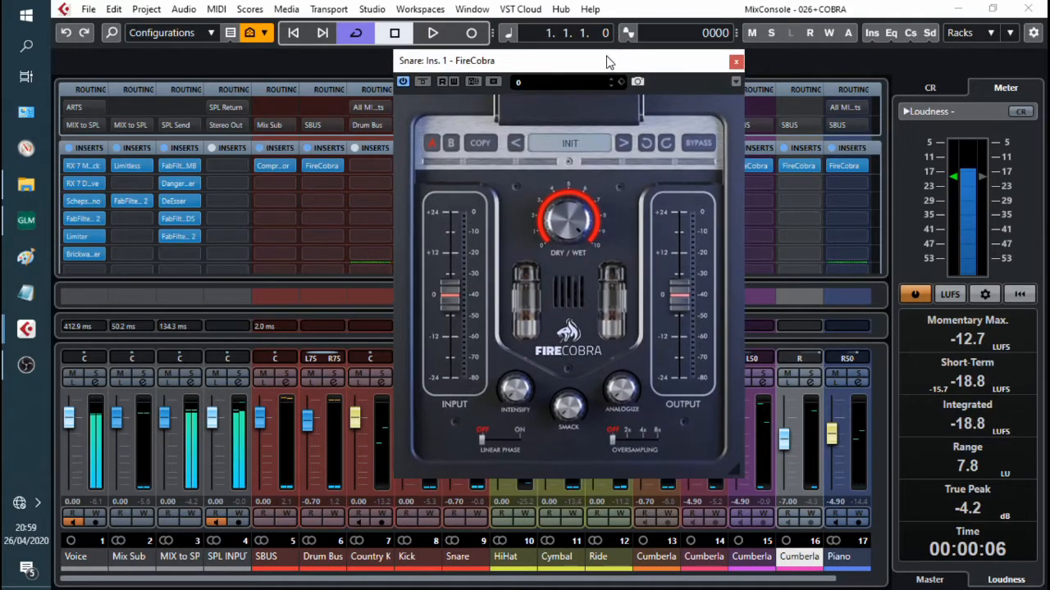
pyautogui.press('space')
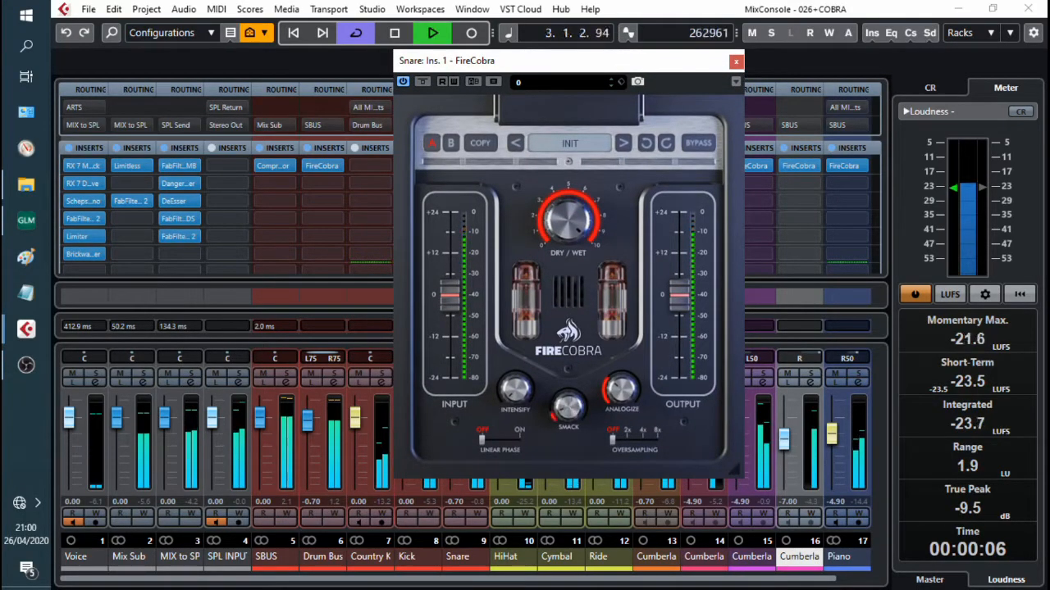
pyautogui.moveTo(576, 416); pyautogui.dragTo(575, 377)
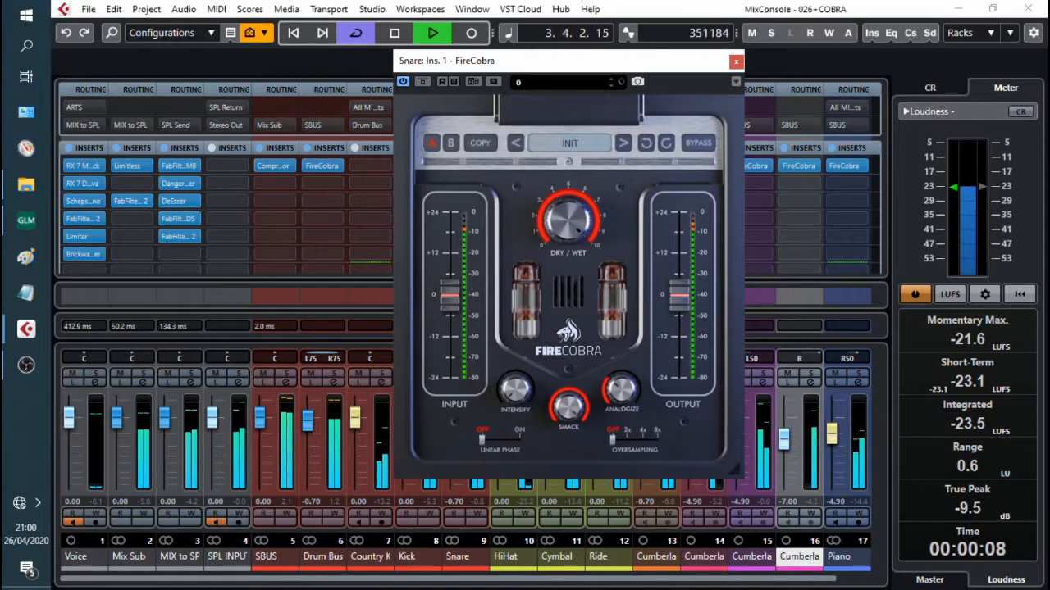
pyautogui.press('space')
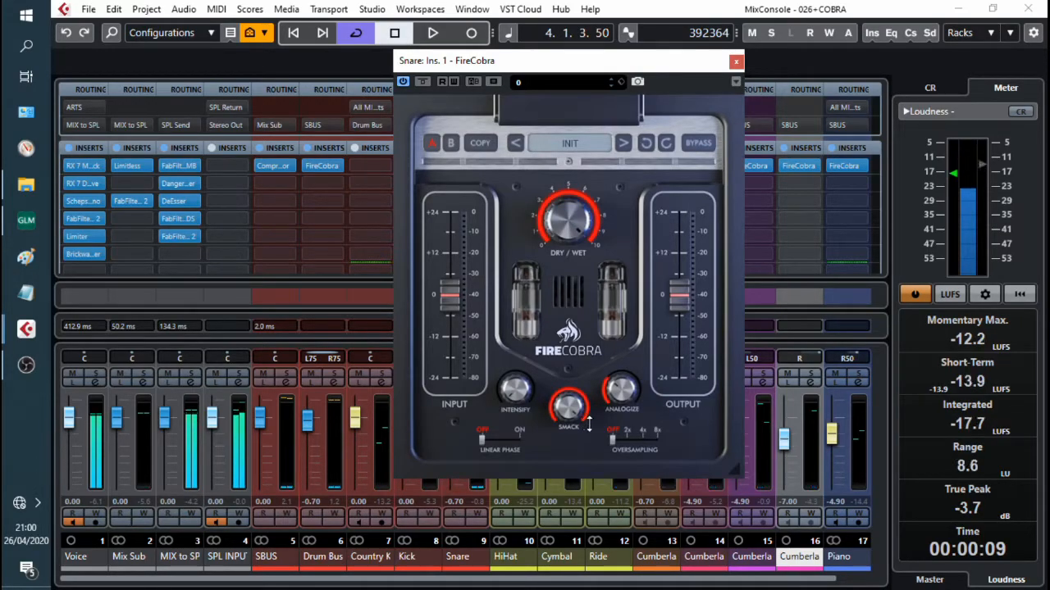
# Reset the snare FireCobra's Smack to zero, then sweep it back up to near maximum while the loop plays
pyautogui.keyDown('ctrl'); pyautogui.click(578, 411); pyautogui.keyUp('ctrl')
pyautogui.press('space')
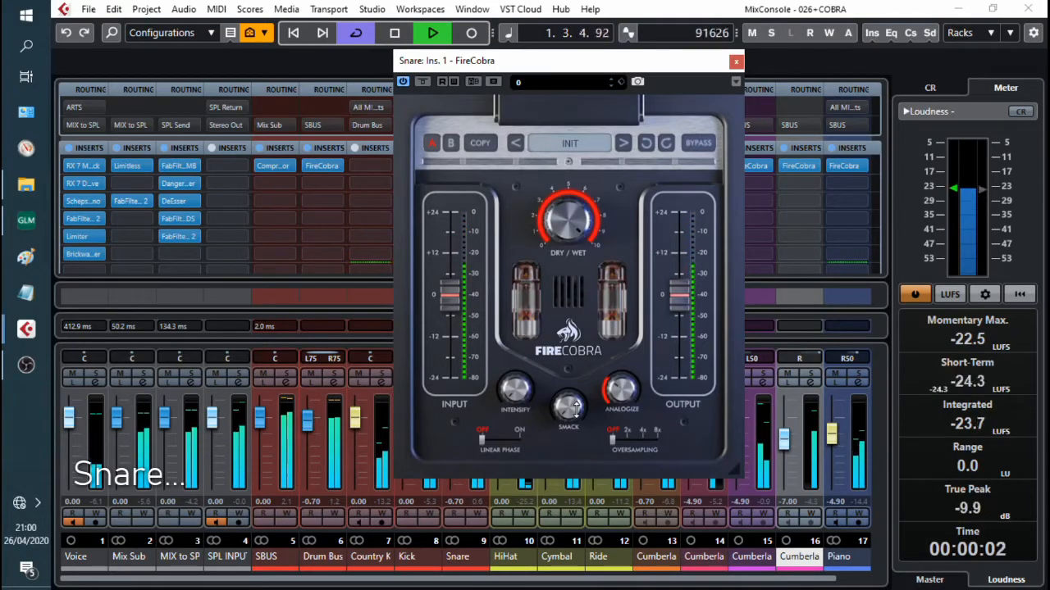
pyautogui.scroll(5, 577, 410)
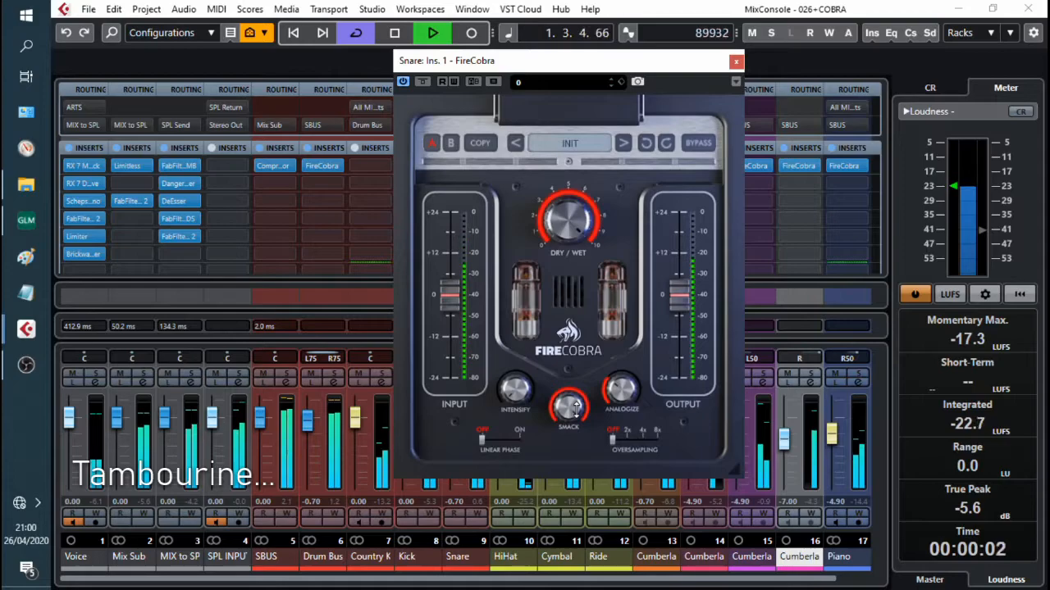
pyautogui.press('space')
# Return the snare's Smack to zero, settle Intensity at about a third and raise Analogize to about two thirds
pyautogui.press('space')
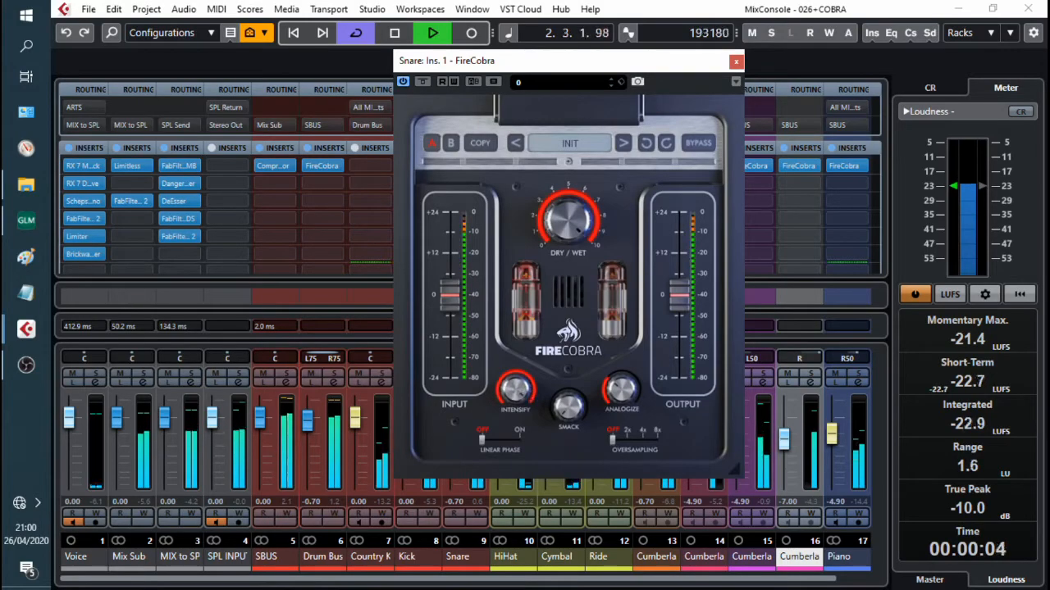
pyautogui.press('space')
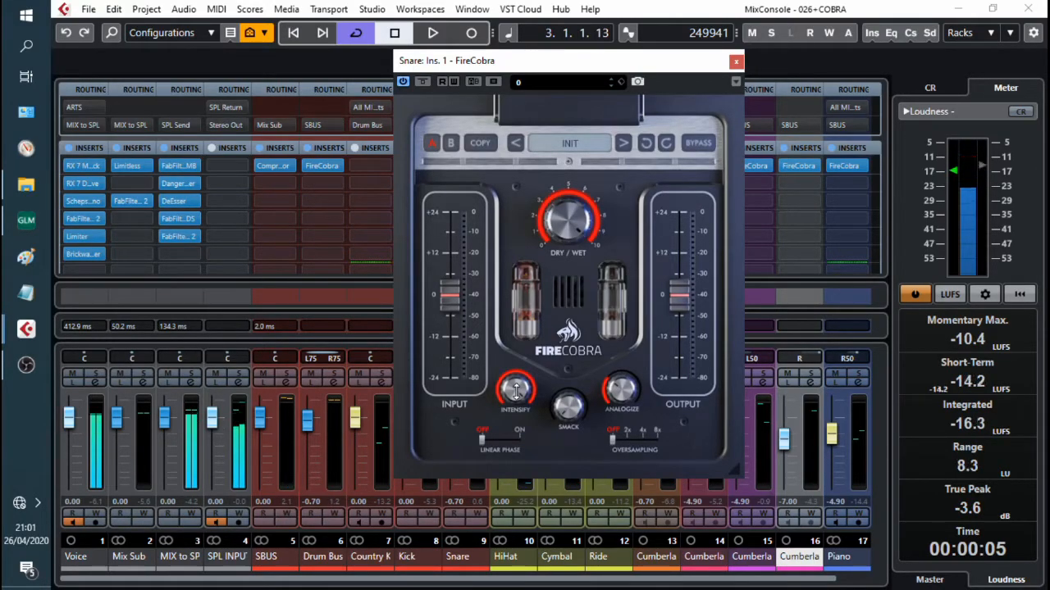
pyautogui.press('space')
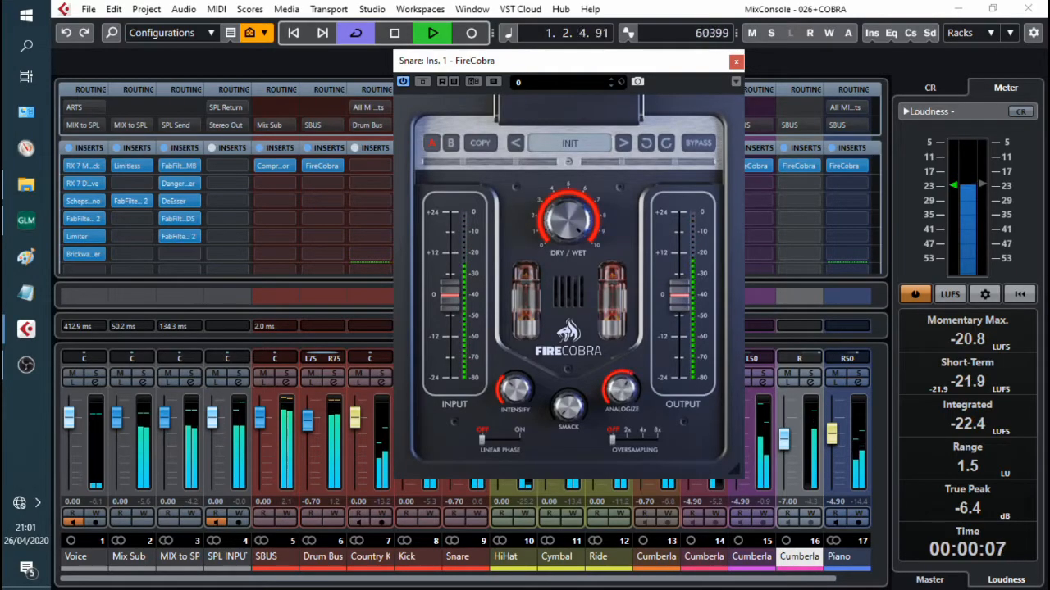
# Blend the snare FireCobra's Dry/Wet down to about 8 and trim its Output to about -4
pyautogui.press('space')
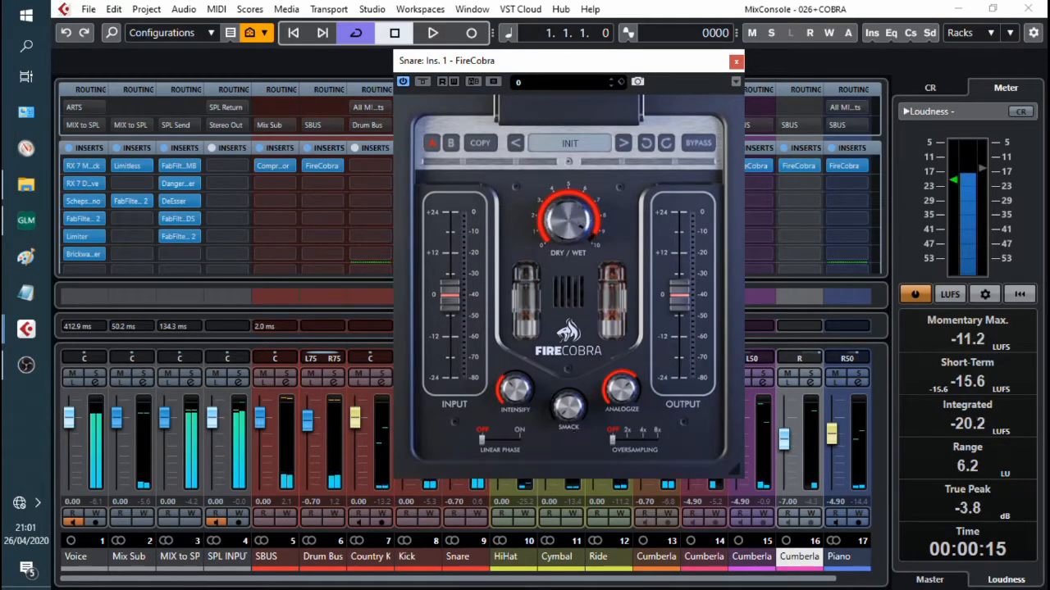
pyautogui.press('space')
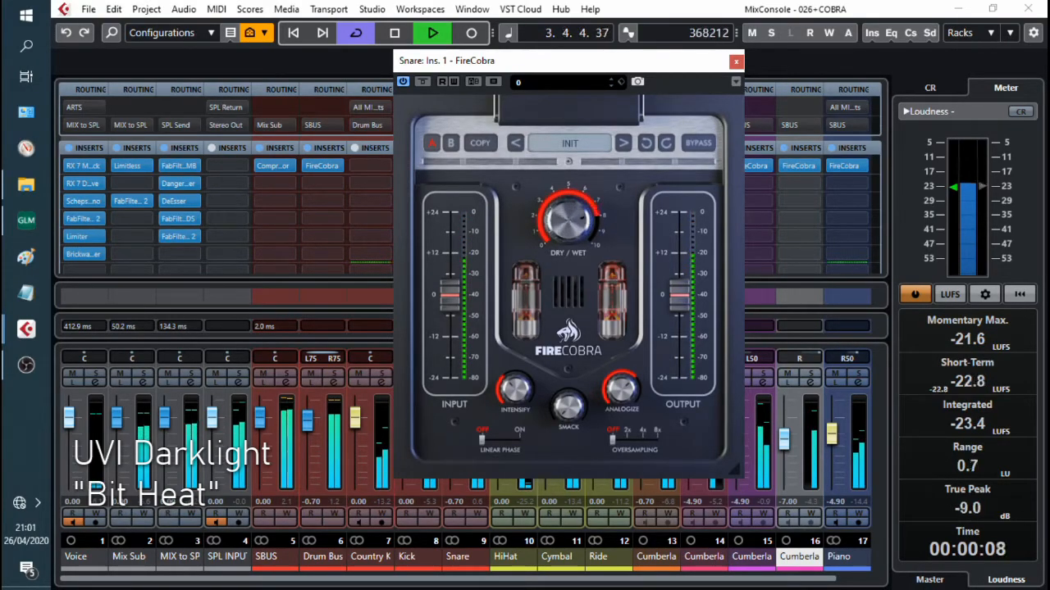
pyautogui.press('space')
# Compare the snare loop with its FireCobra bypassed and with the effect active
pyautogui.click(422, 82)
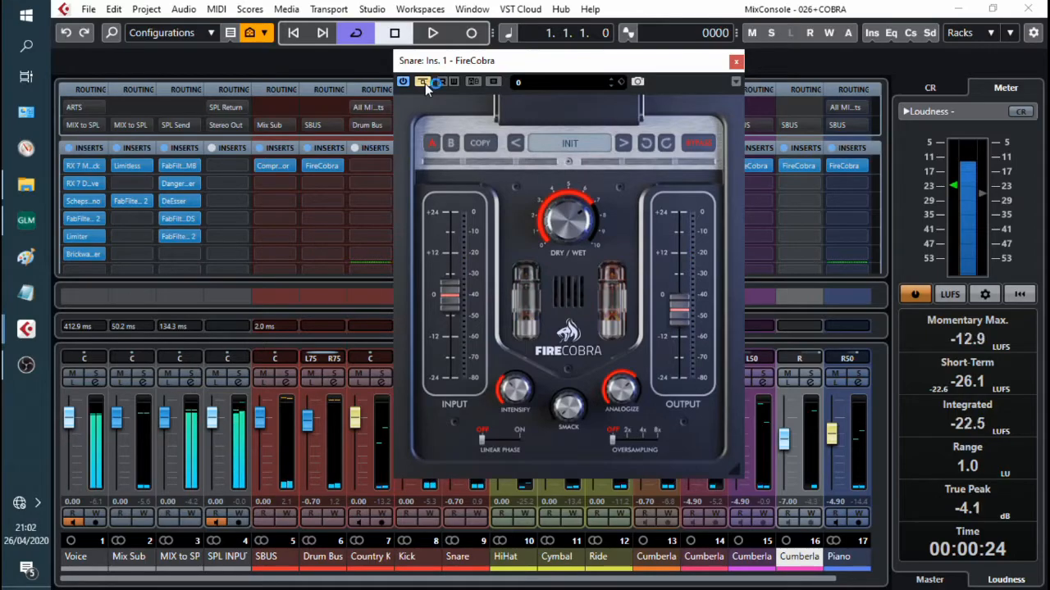
pyautogui.press('space')
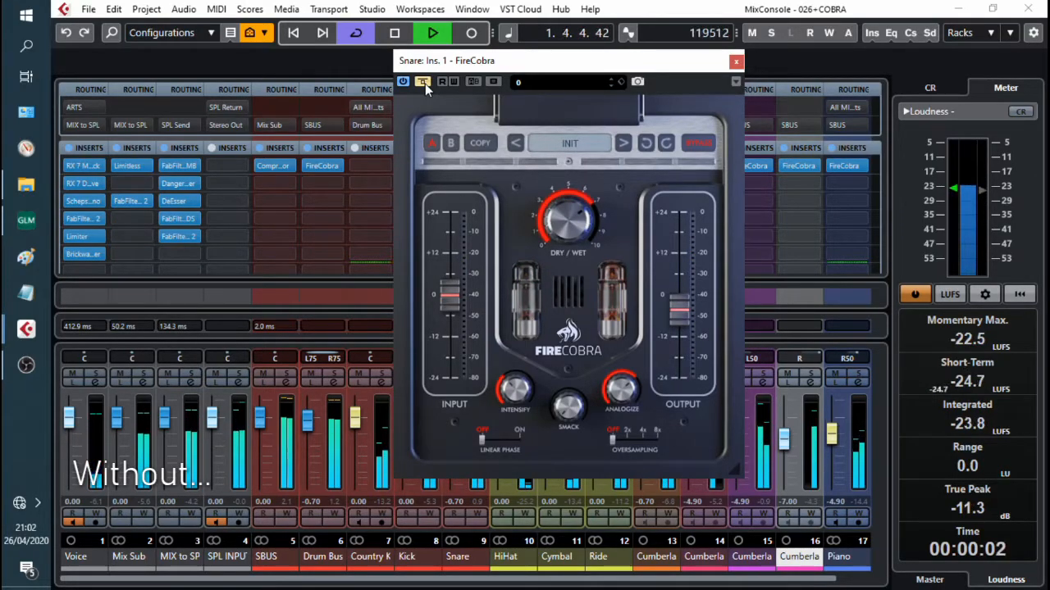
pyautogui.press('space')
pyautogui.click(424, 84)
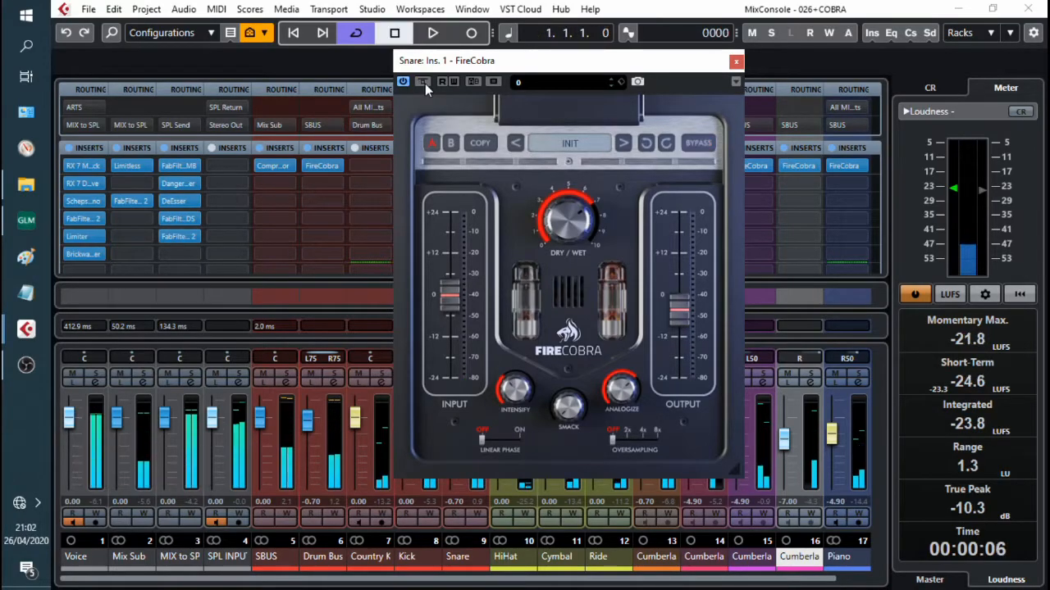
pyautogui.press('space')
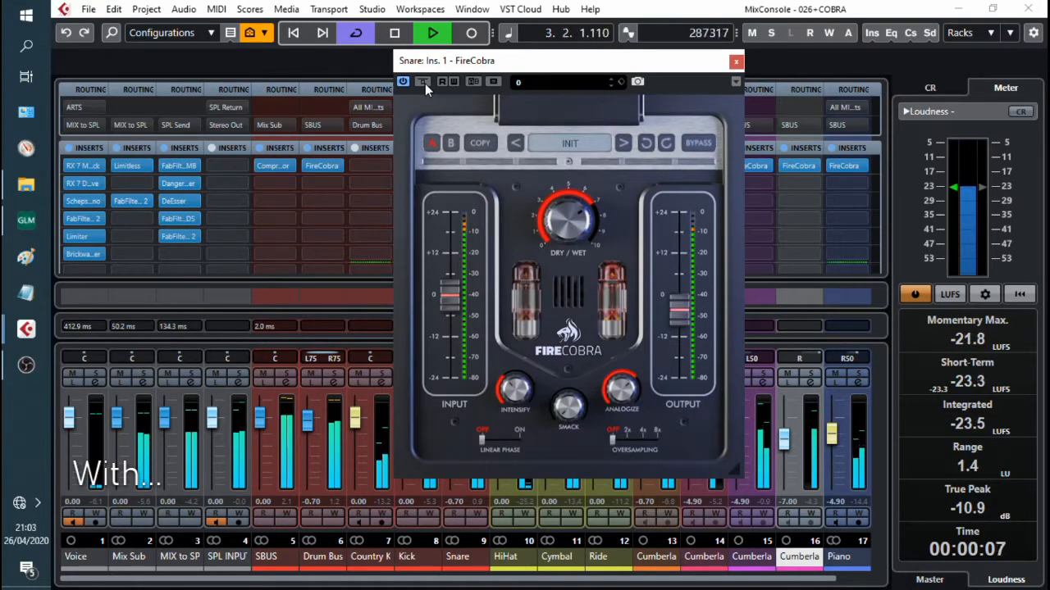
pyautogui.press('space')
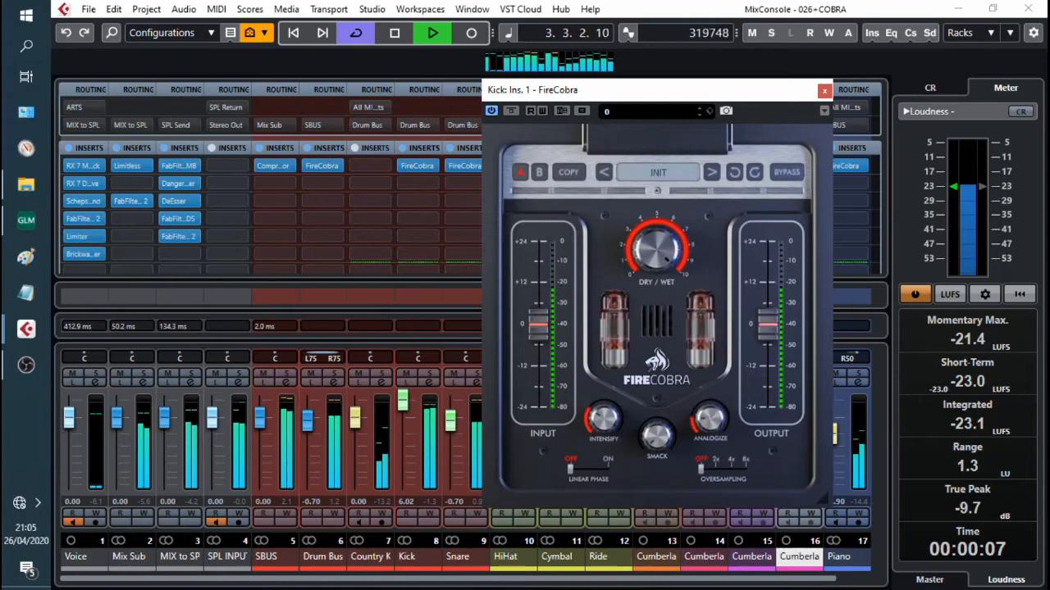
# Blend the kick FireCobra's Dry/Wet down to about 4 while the loop plays
pyautogui.press('space')
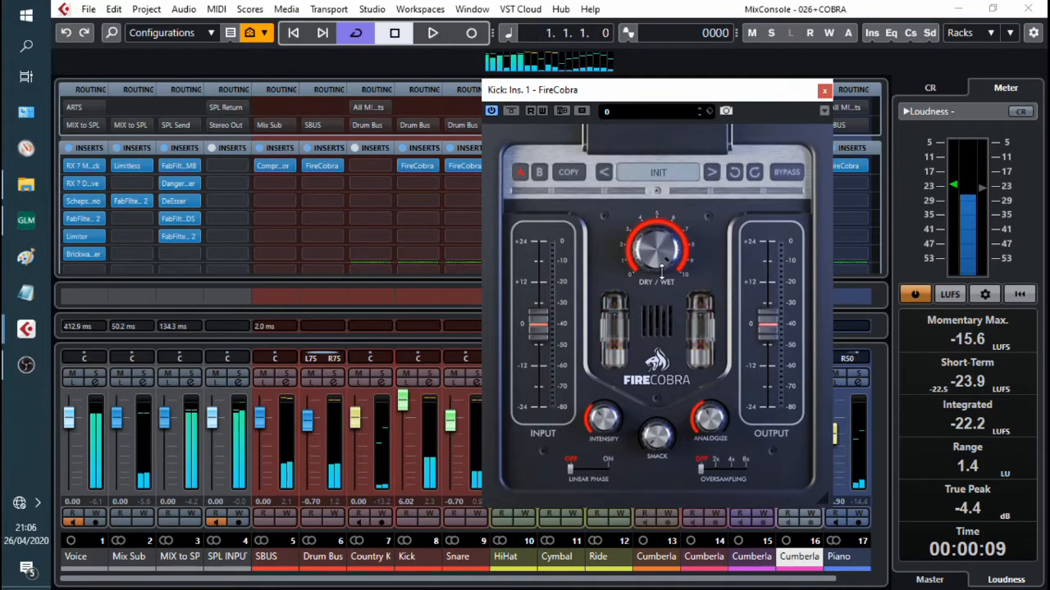
pyautogui.press('space')
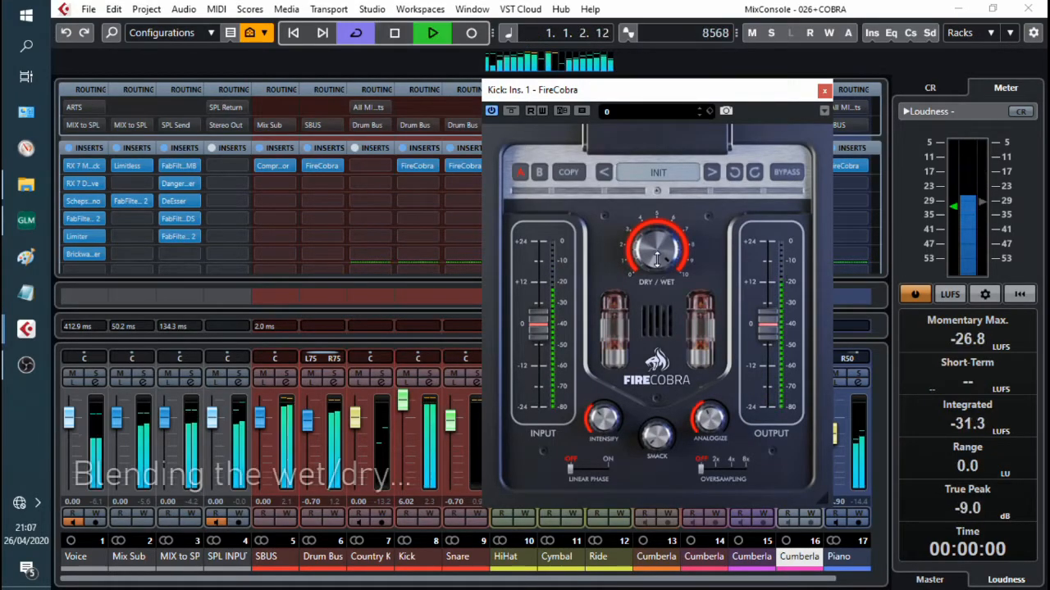
pyautogui.moveTo(656, 249); pyautogui.dragTo(656, 281)
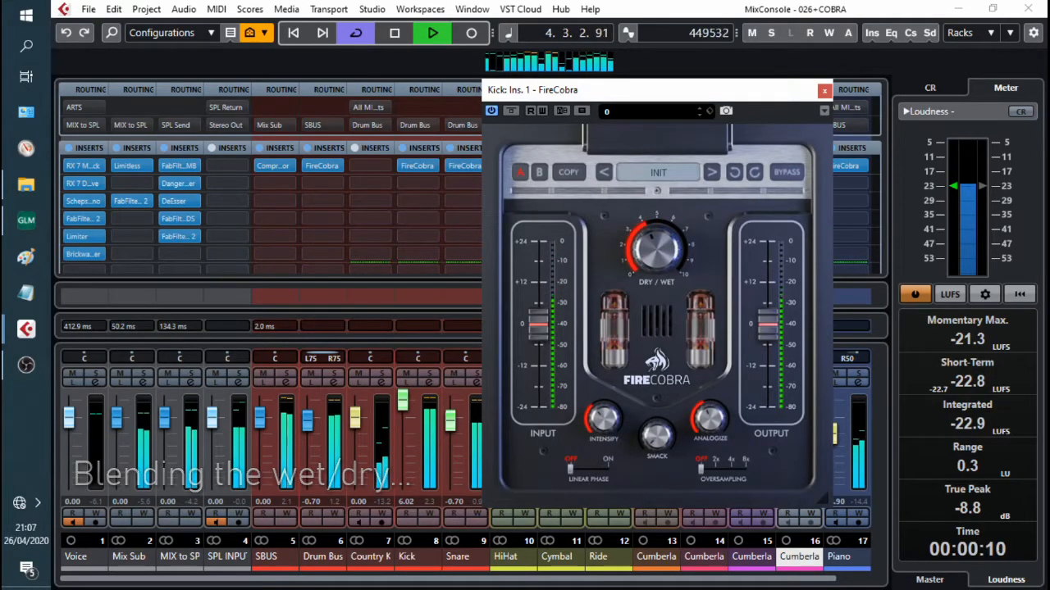
pyautogui.press('space')
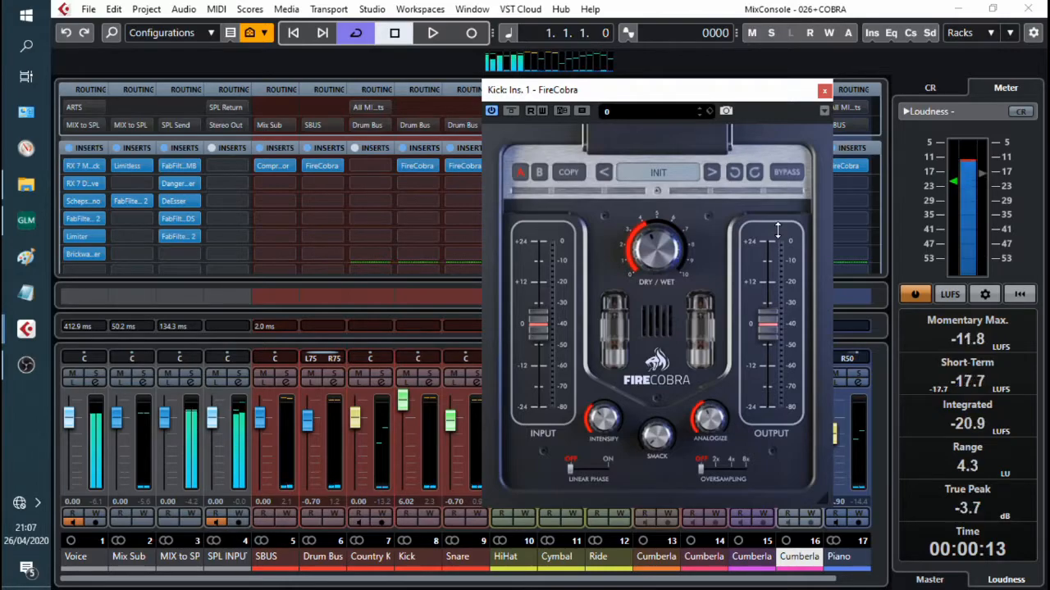
# Audition the kick in regular phase, turn on FireCobra's Linear Phase and play the loop again
pyautogui.press('space')
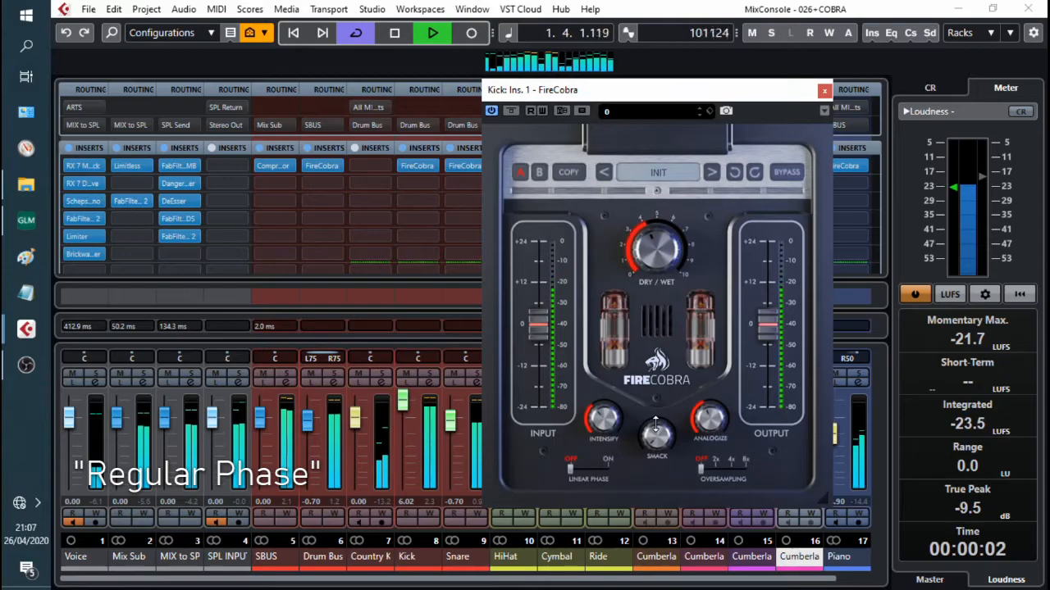
pyautogui.press('space')
pyautogui.click(607, 467)
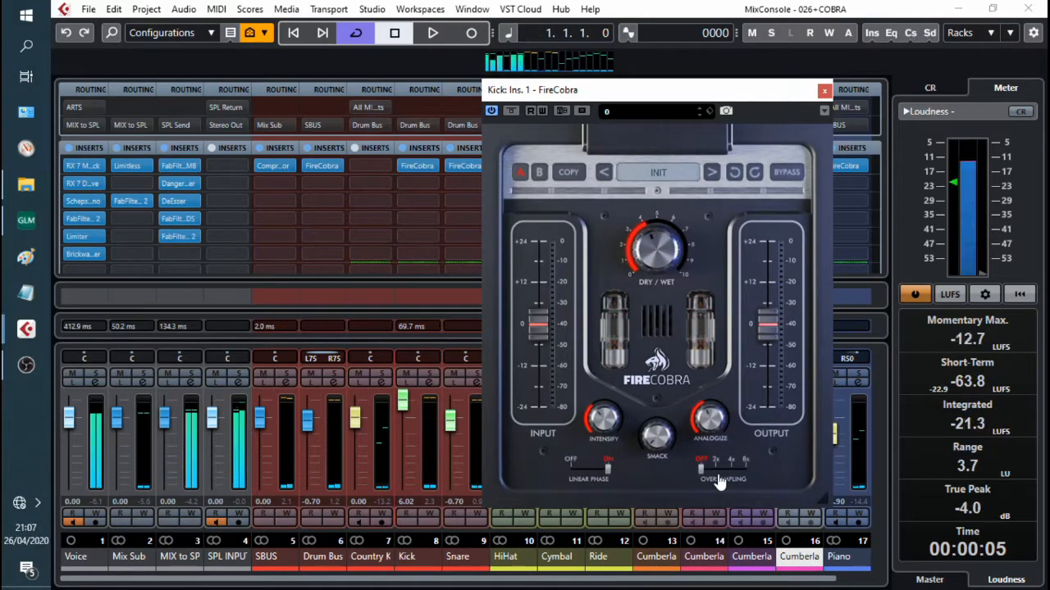
pyautogui.press('space')
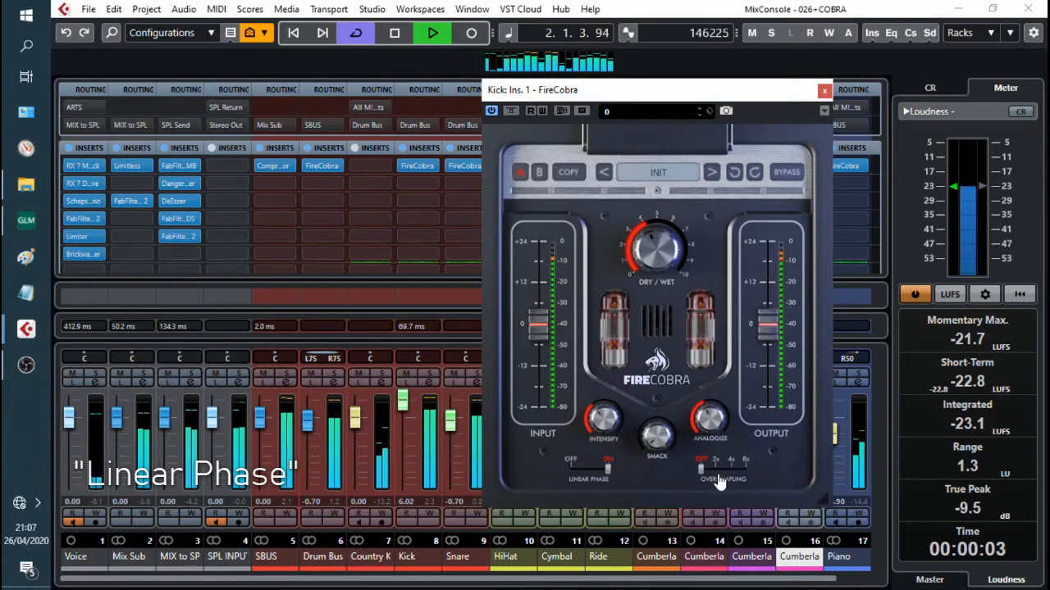
pyautogui.press('space')
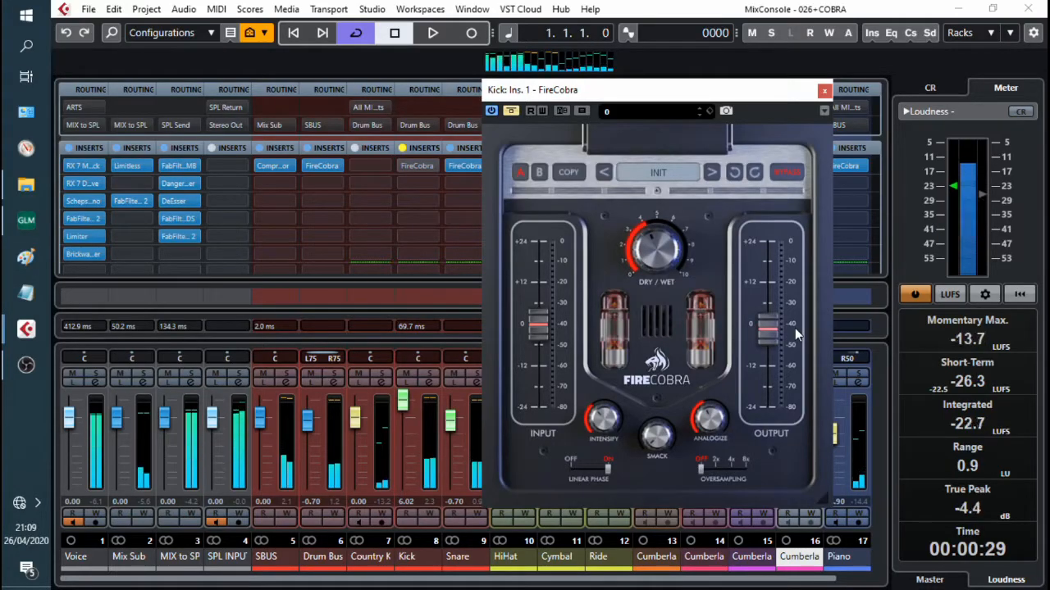
# Compare the kick loop with its FireCobra bypassed and with the effect active
pyautogui.press('space')
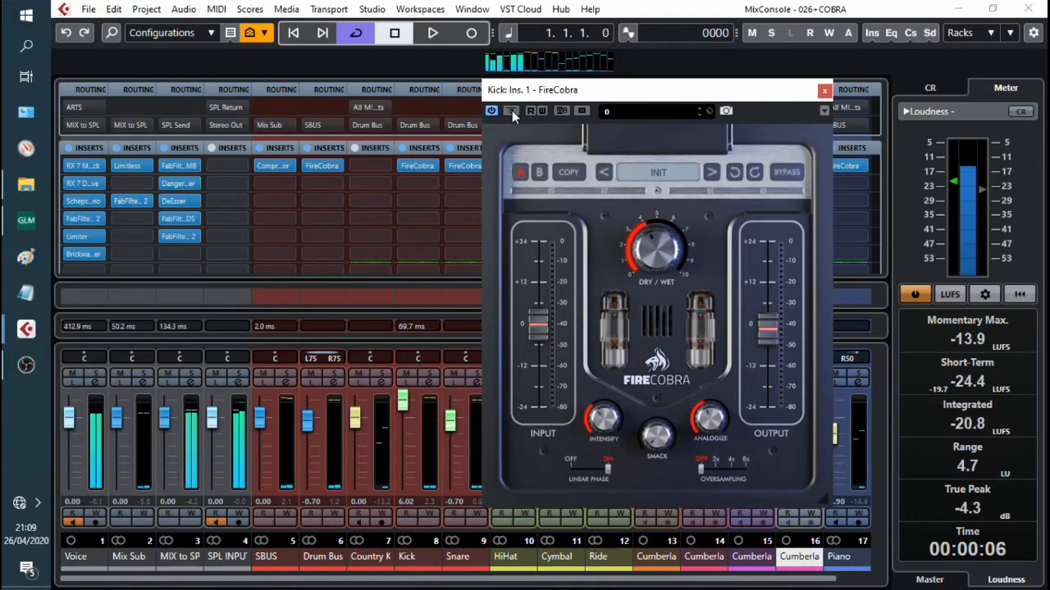
pyautogui.click(512, 110)
pyautogui.press('space')
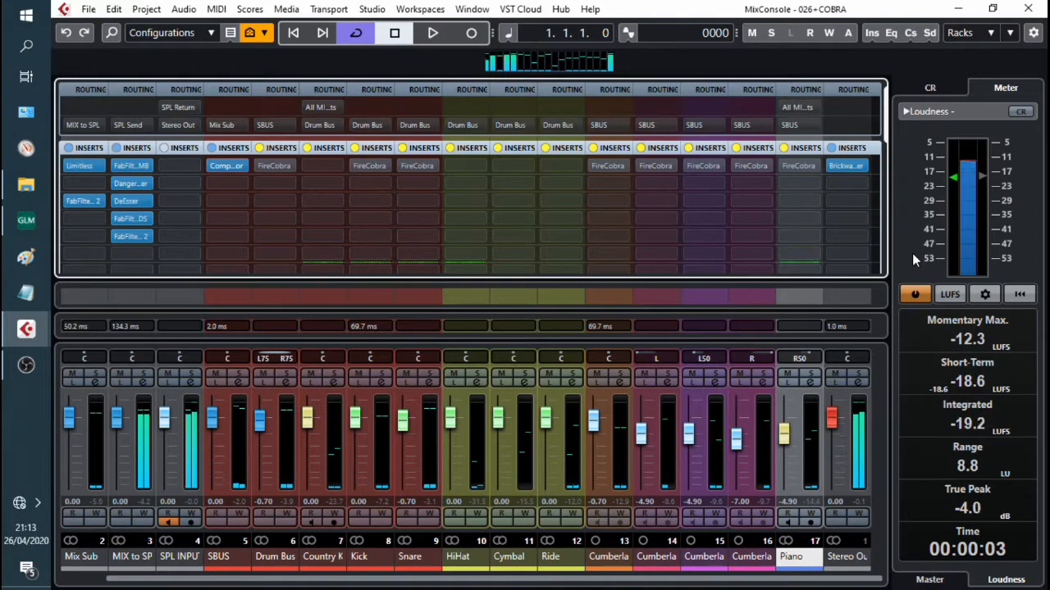
# Play the raw mix and activate FireCobra in turn on the bass, piano, acoustic guitar and both electric guitars
pyautogui.press('space')
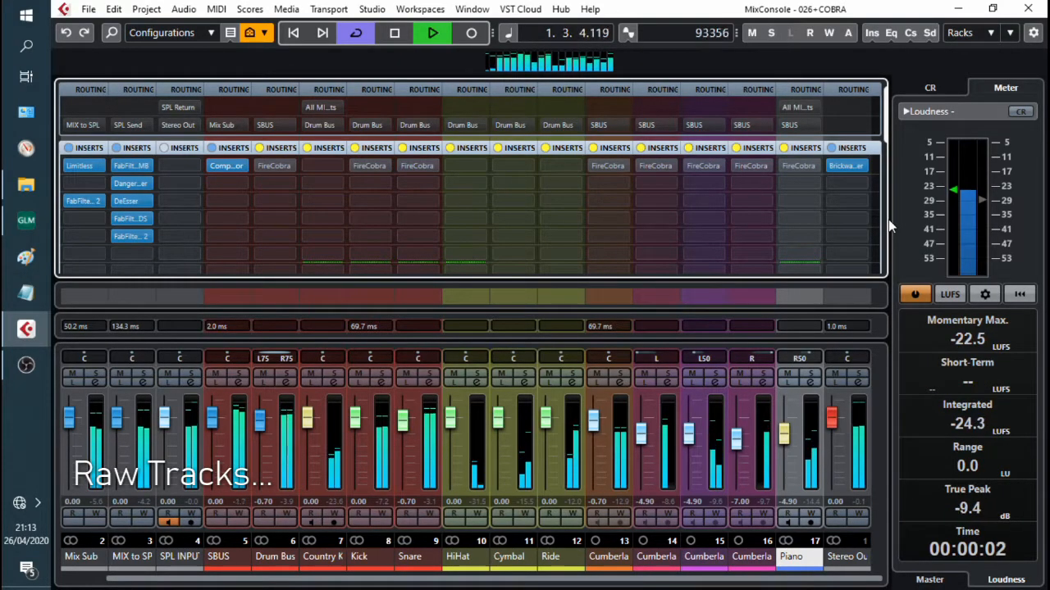
pyautogui.moveTo(603, 168)
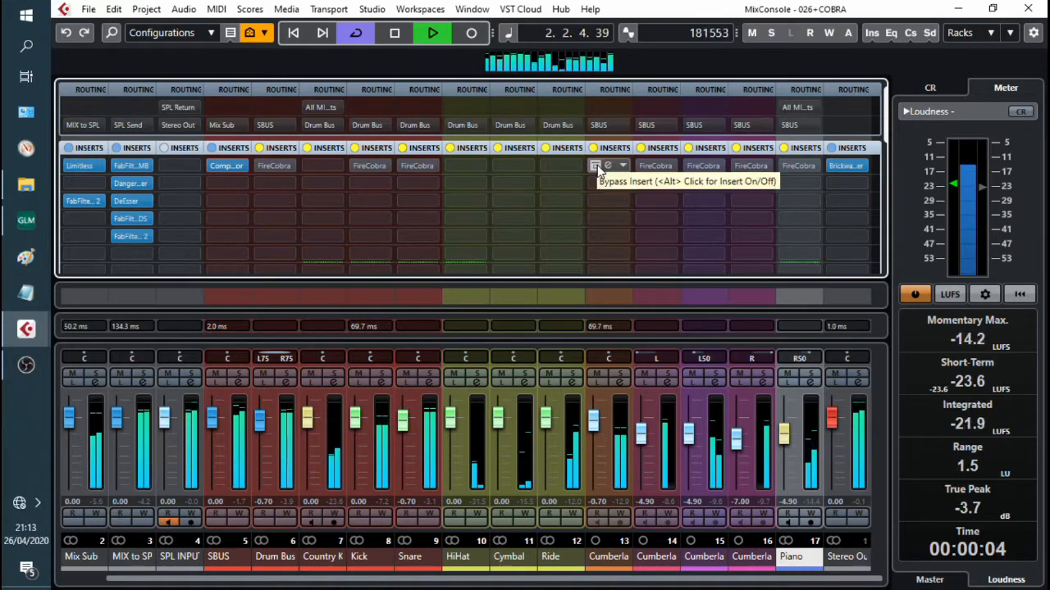
pyautogui.click(597, 164)
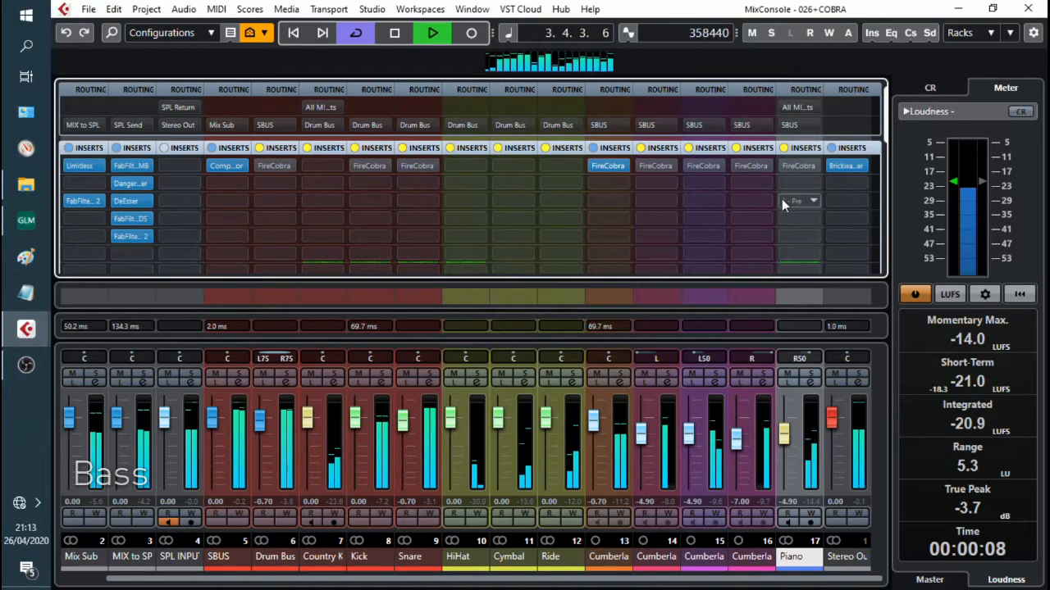
pyautogui.click(785, 166)
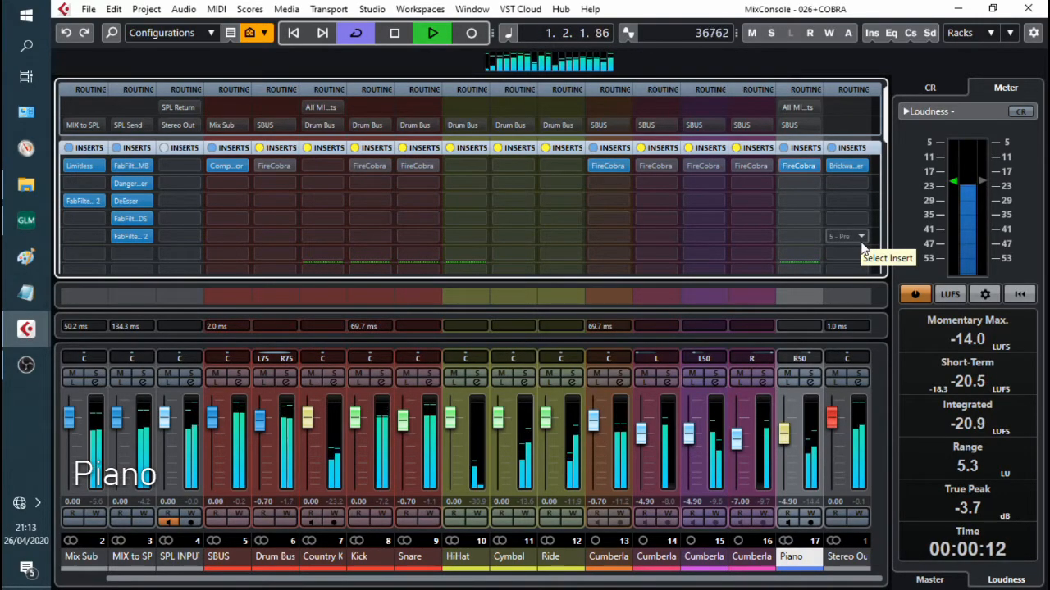
pyautogui.click(645, 165)
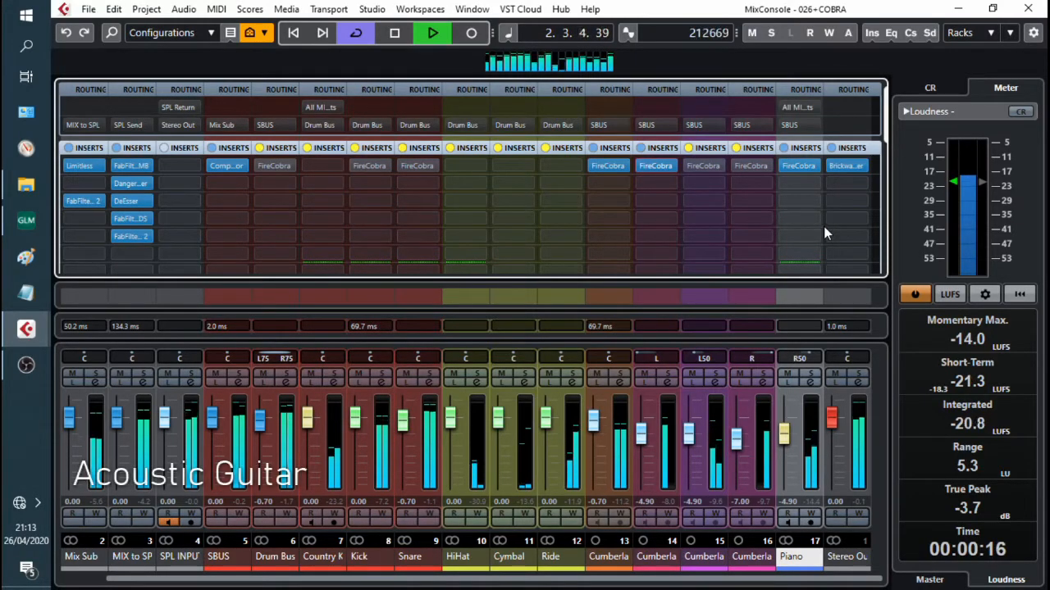
pyautogui.click(738, 166)
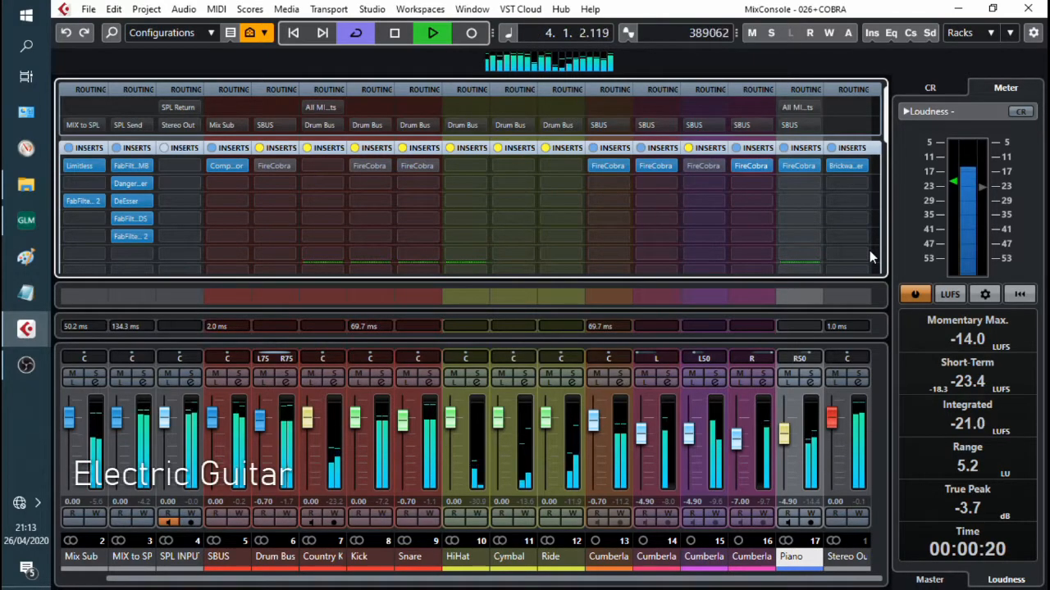
pyautogui.click(690, 166)
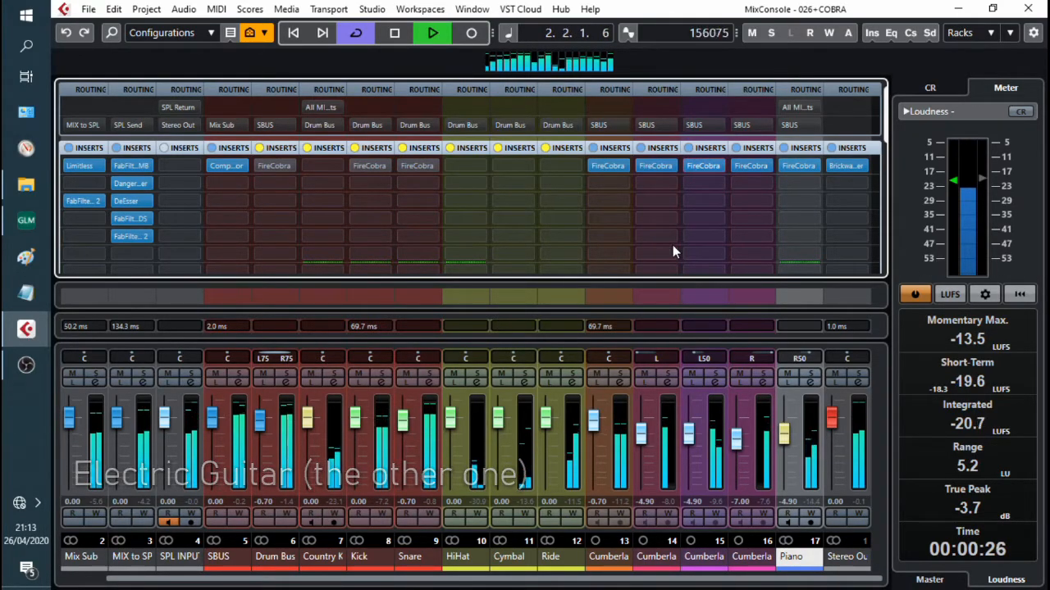
# Activate FireCobra in turn on the drum bus, snare and kick while the mix plays
pyautogui.click(257, 167)
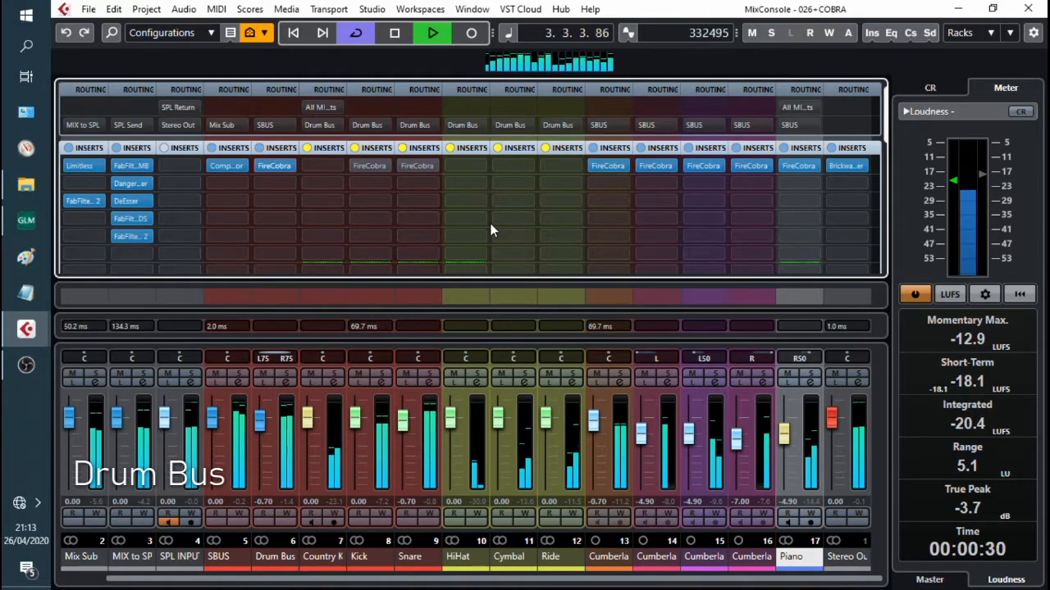
pyautogui.click(404, 166)
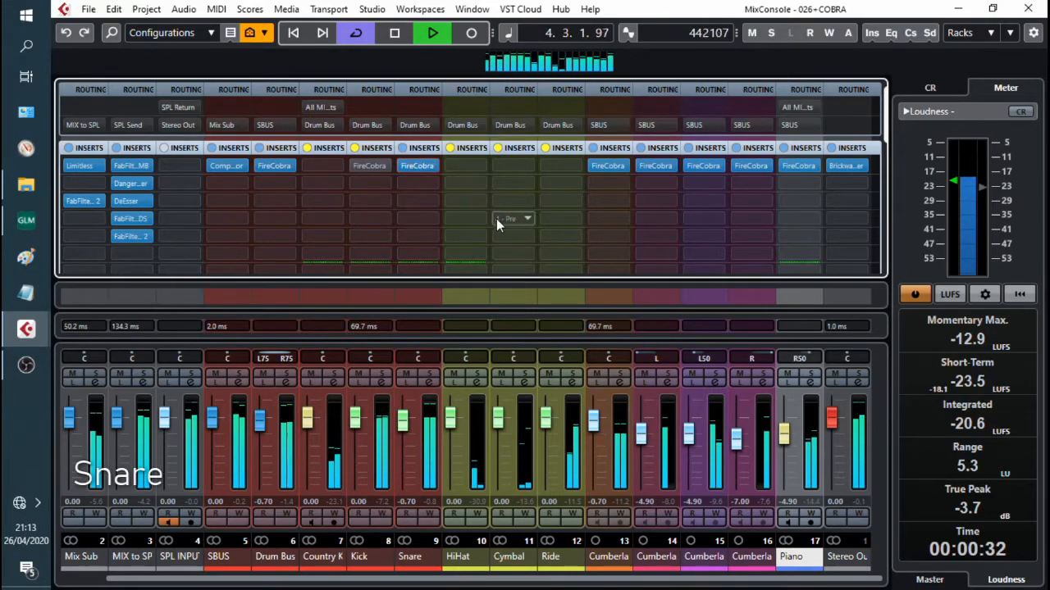
pyautogui.click(353, 165)
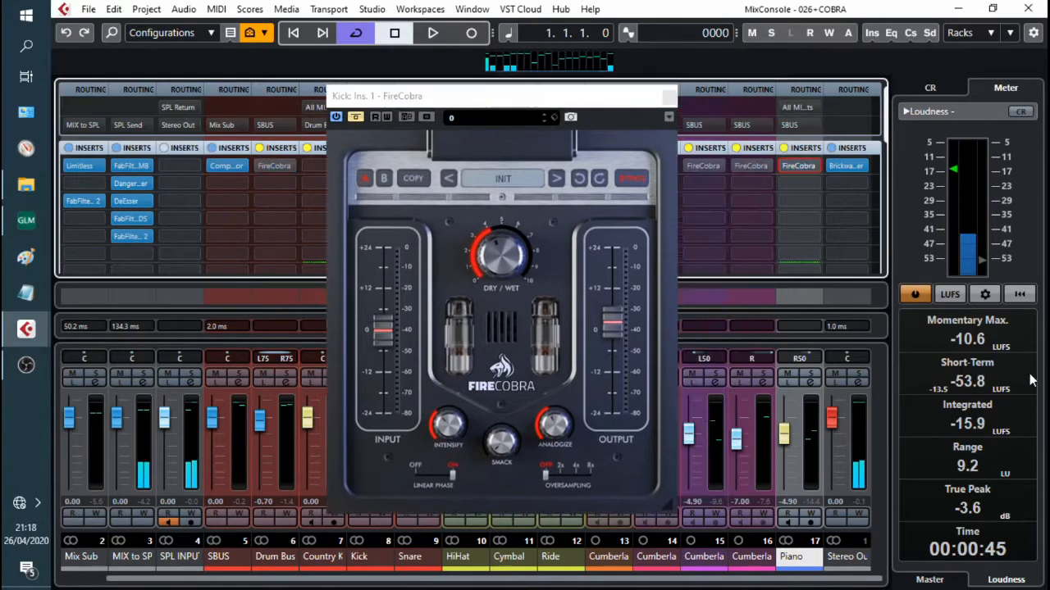
# Compare the full mix with the FireCobra inserts bypassed and with them active
pyautogui.press('space')
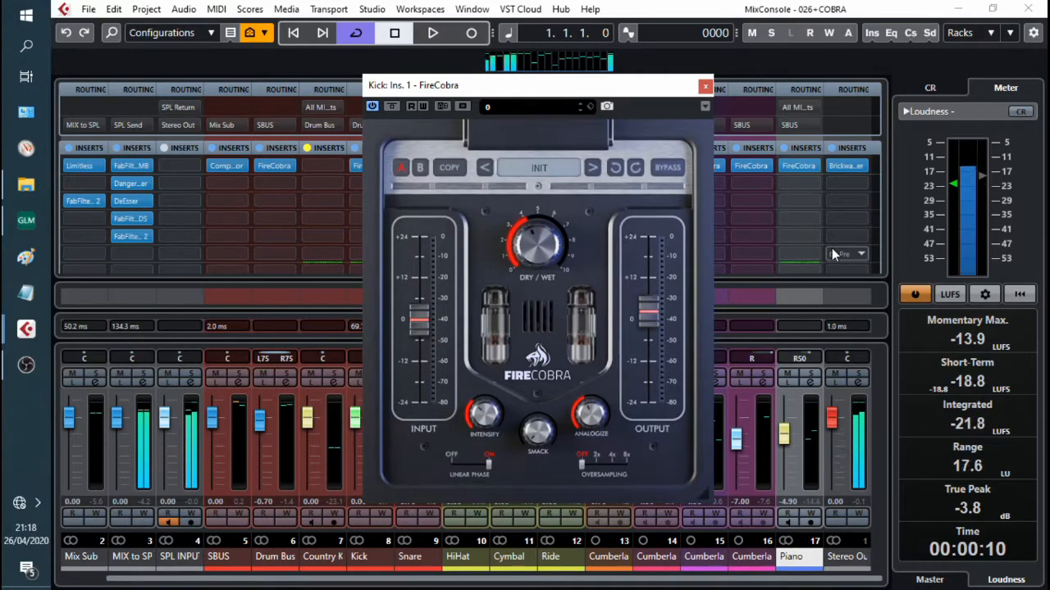
pyautogui.press('space')
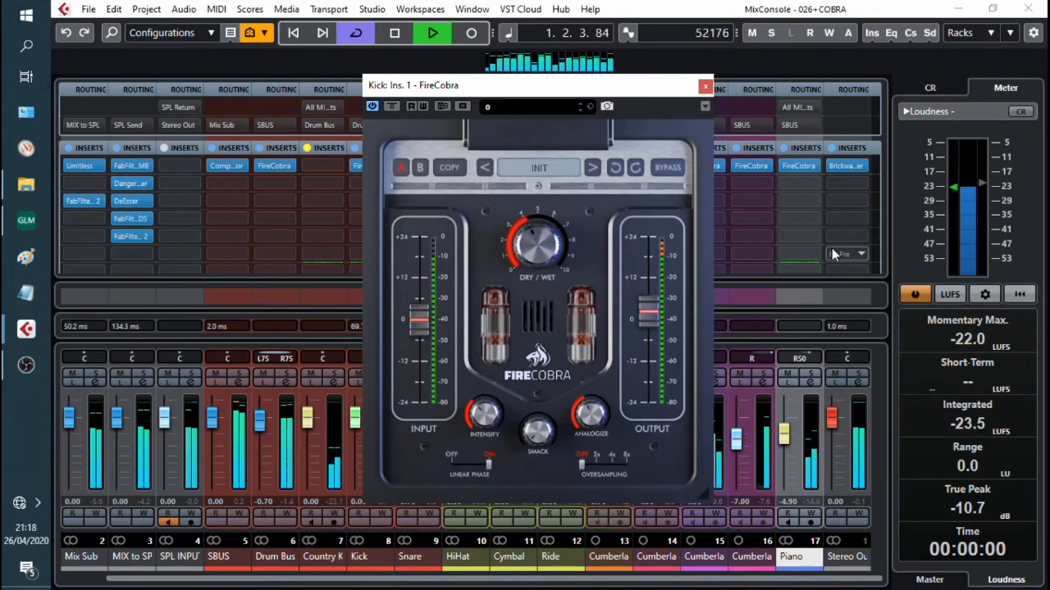